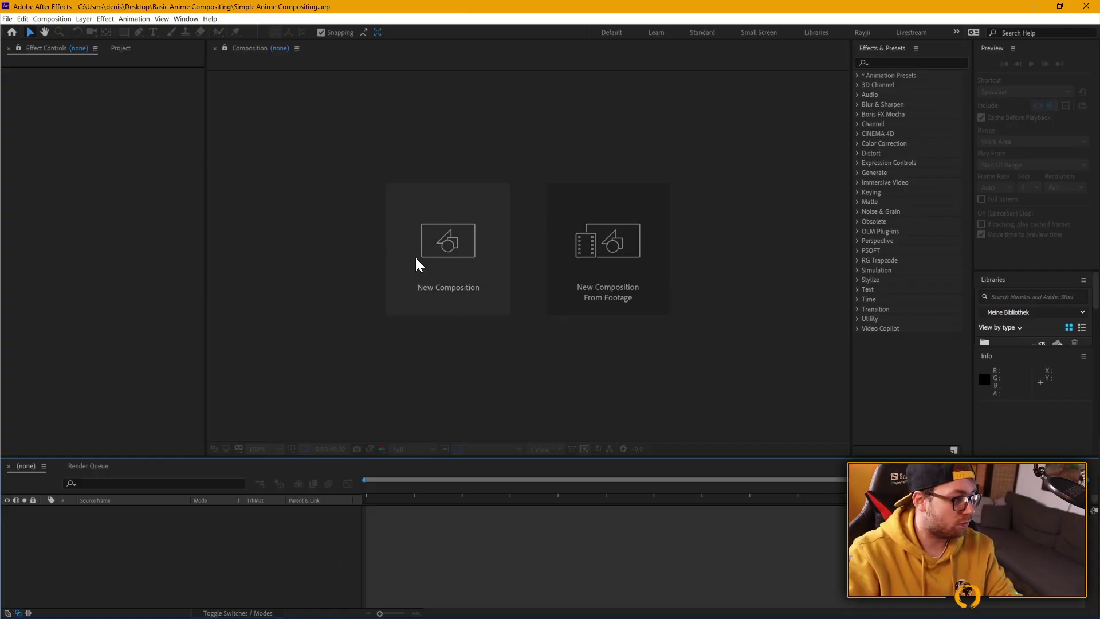
# Step: Create a 1920x1080 HDTV 1080 29.97 composition named 'Simple Anime Compositing'
pyautogui.click(445, 245)
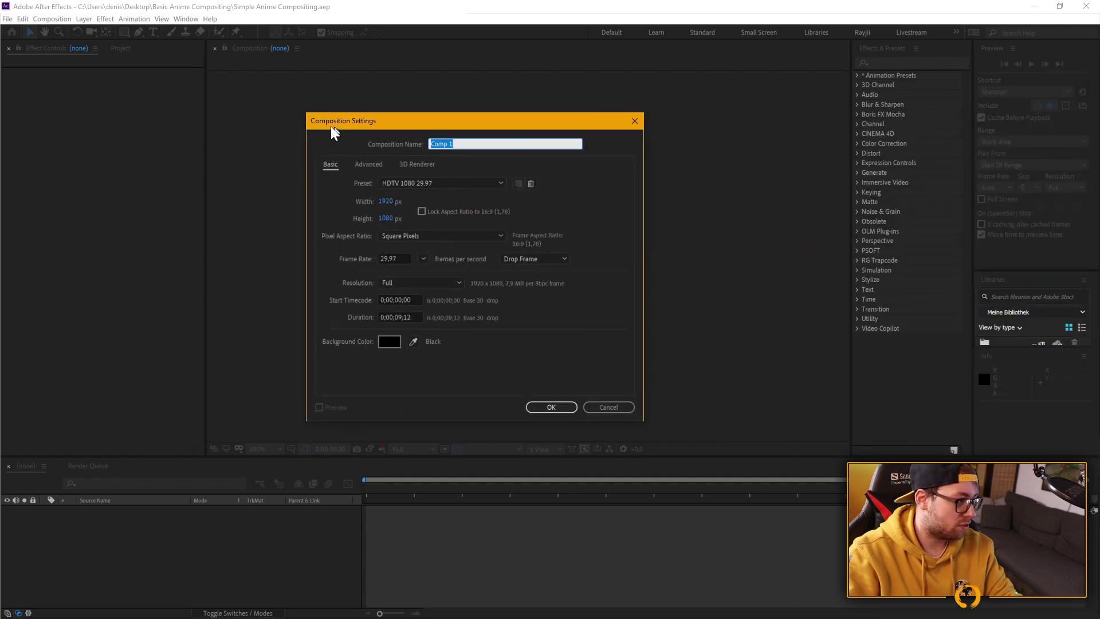
pyautogui.moveTo(305, 123); pyautogui.dragTo(457, 155)
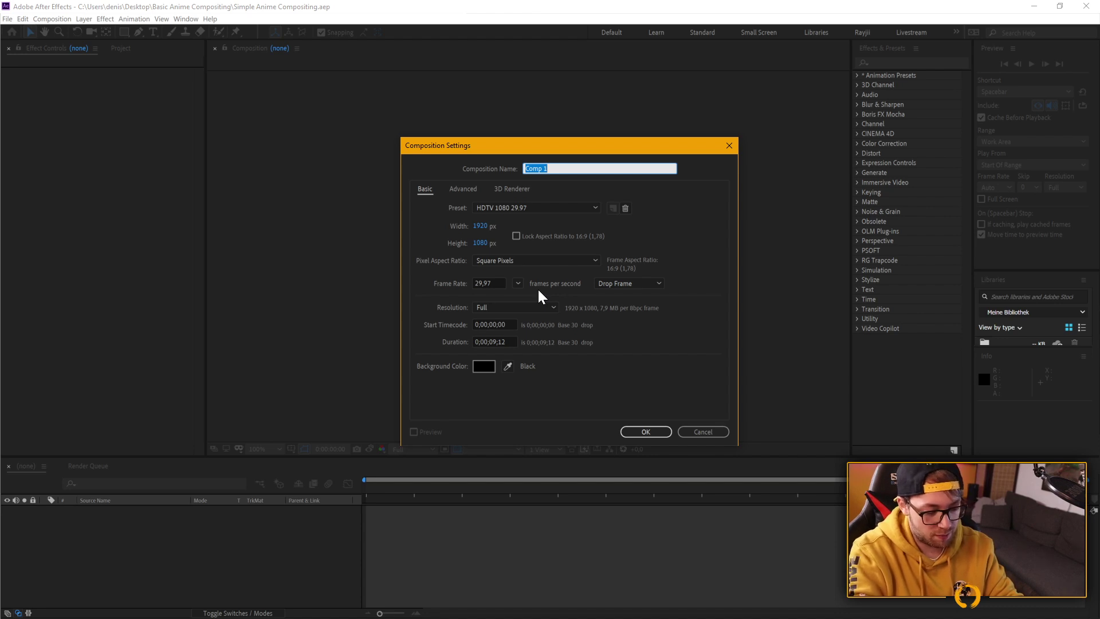
pyautogui.write('Simple Anime Com')
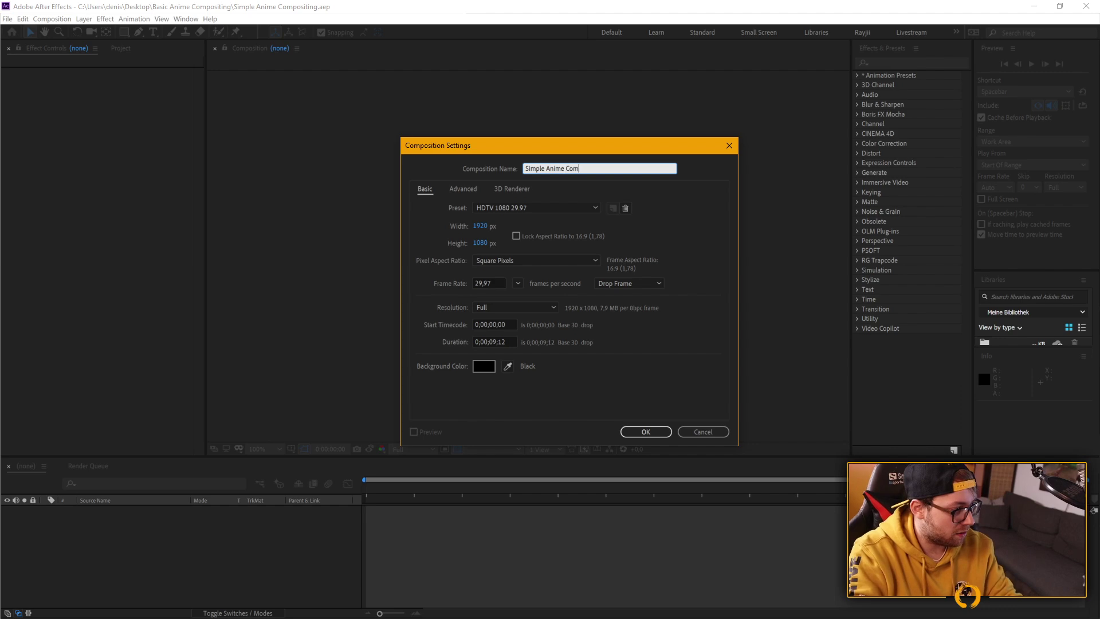
pyautogui.write('positing')
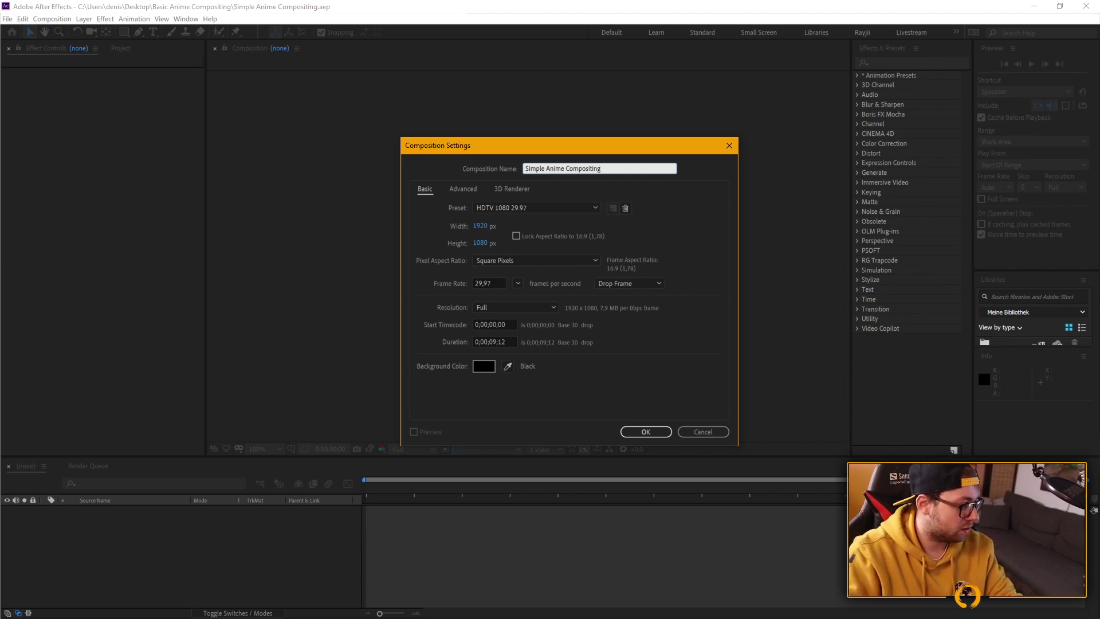
pyautogui.press('Return')
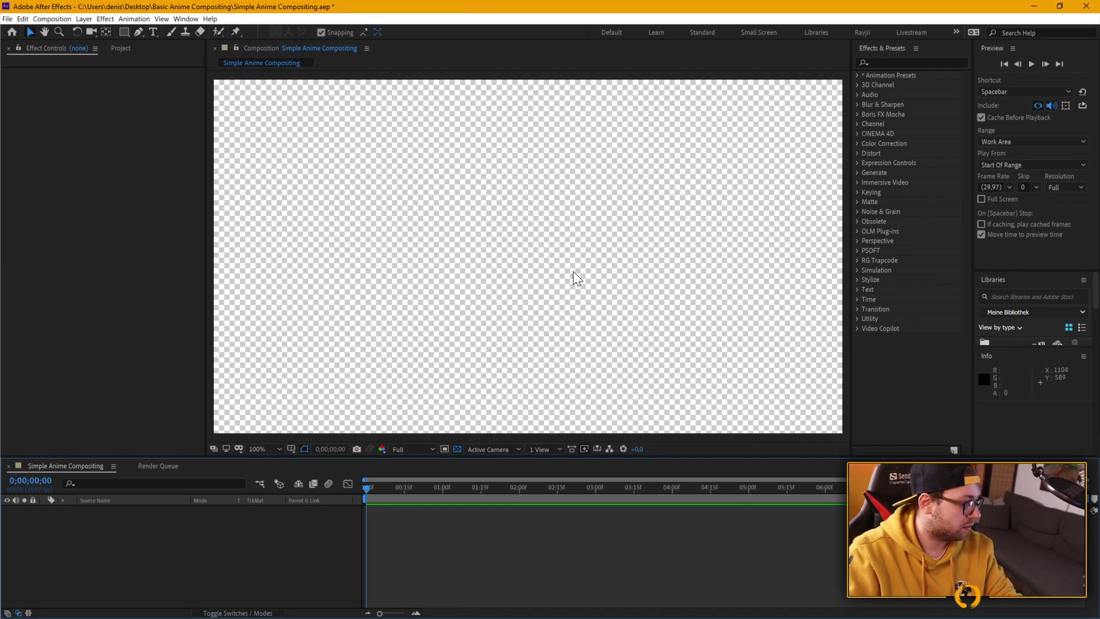
# Step: View the comp at 100% and import Todoroki Shoto.avi and Sky Background.png into the Project panel
pyautogui.press('/')
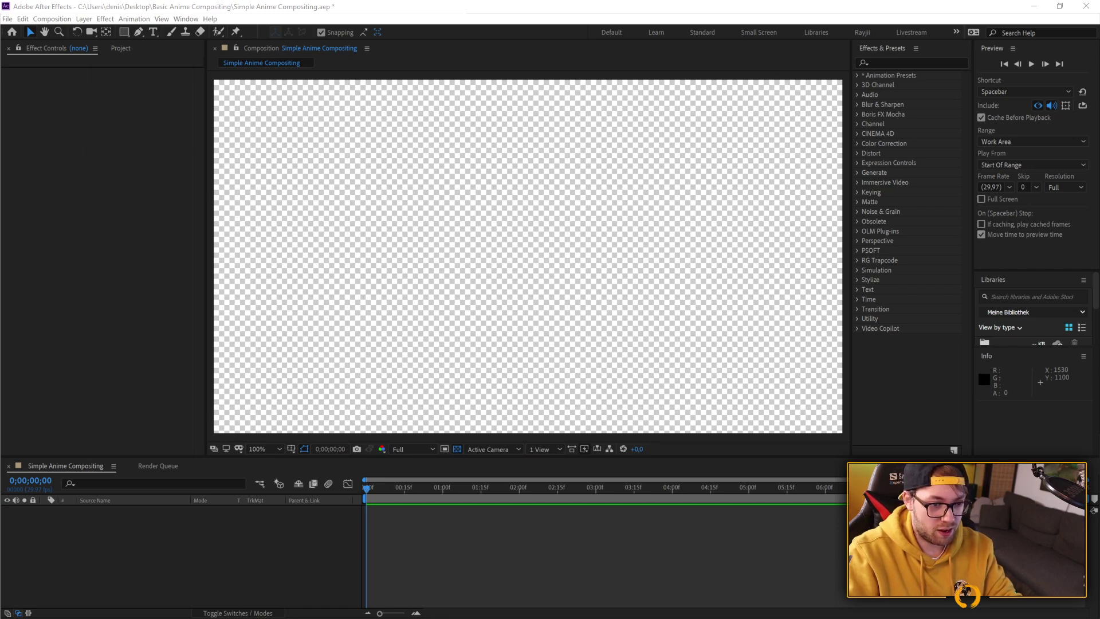
pyautogui.moveTo(848, 526); pyautogui.dragTo(119, 45)
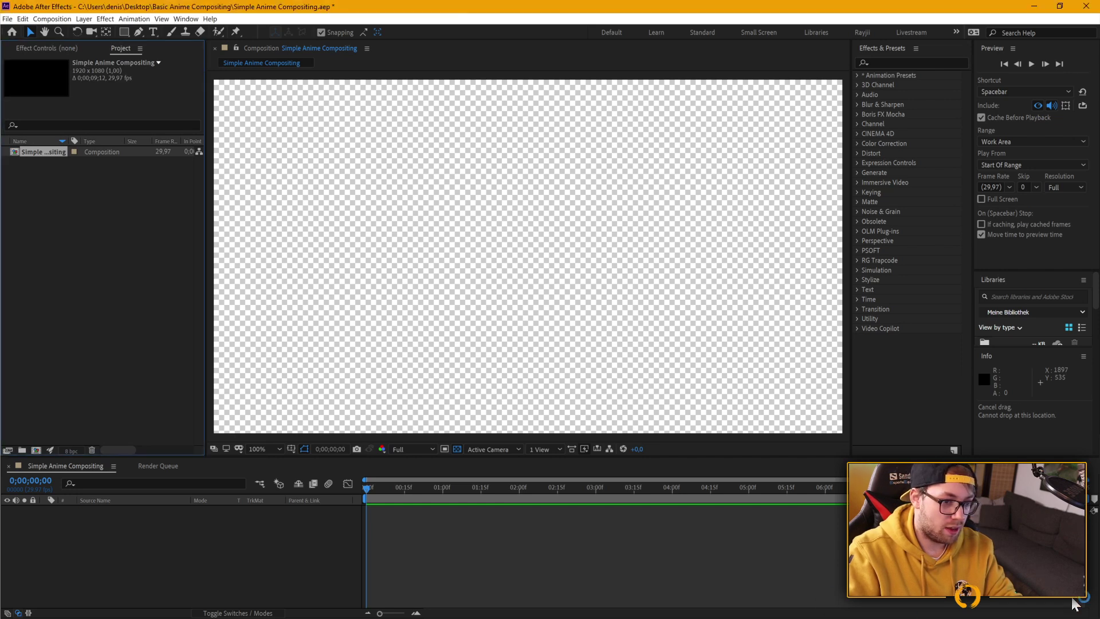
pyautogui.moveTo(823, 596); pyautogui.dragTo(108, 277)
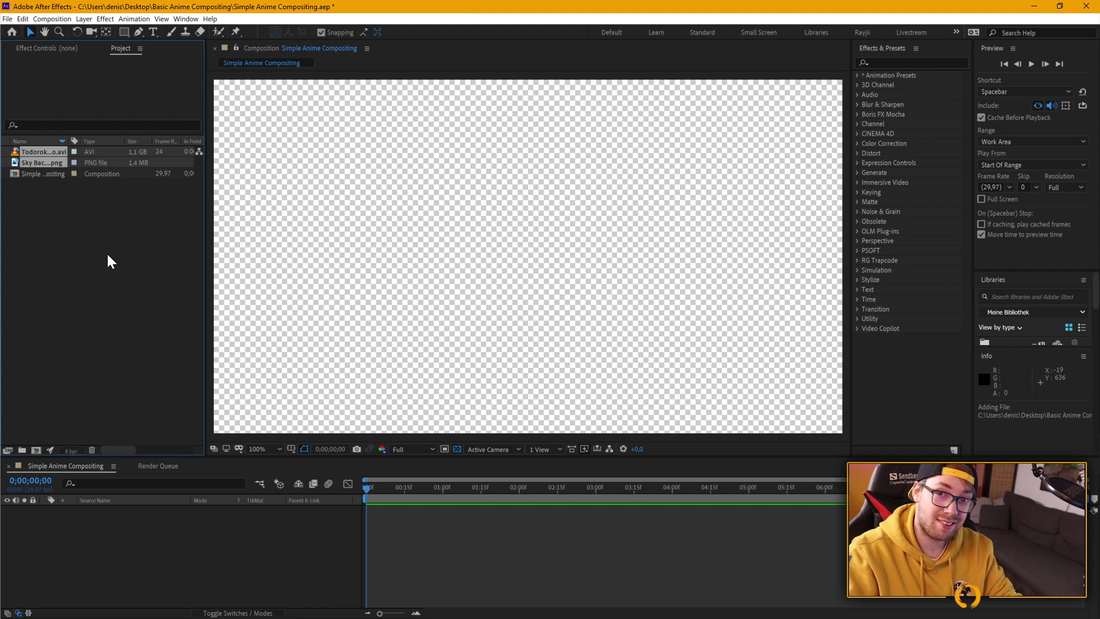
# Step: Add Todoroki Shoto.avi to the timeline with Sky Background.png layered beneath it
pyautogui.click(106, 255)
pyautogui.click(43, 153)
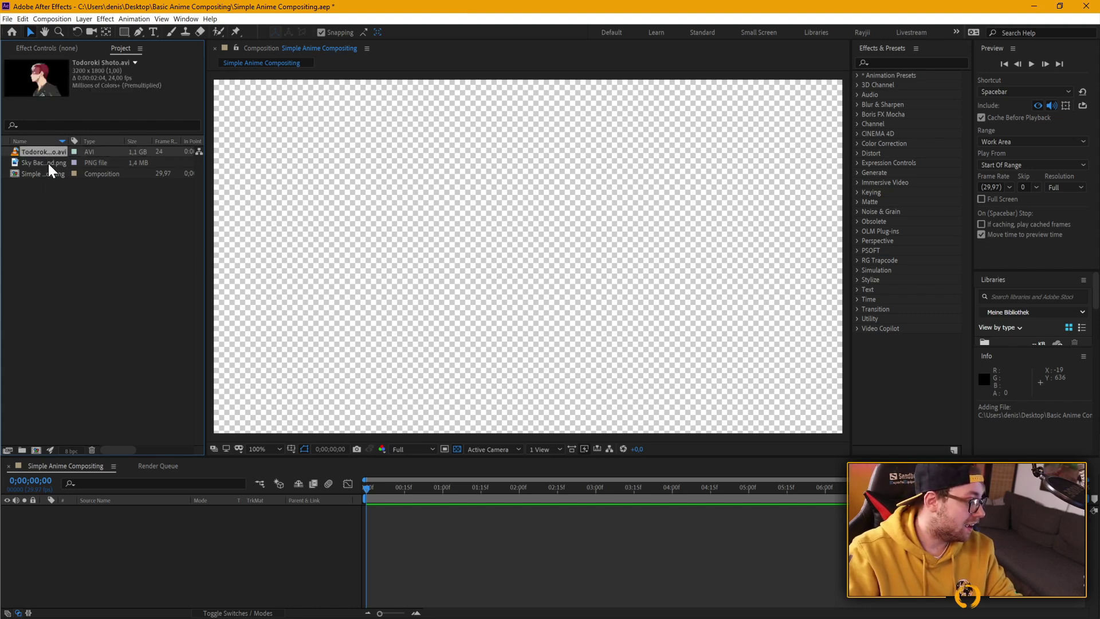
pyautogui.moveTo(39, 151); pyautogui.dragTo(160, 532)
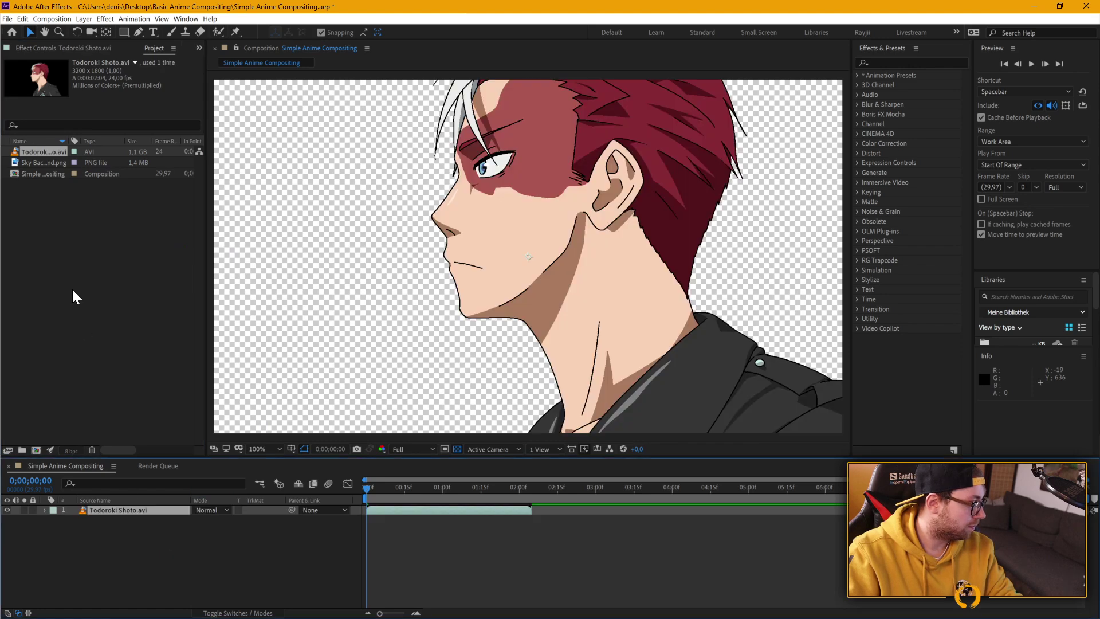
pyautogui.moveTo(37, 161); pyautogui.dragTo(177, 544)
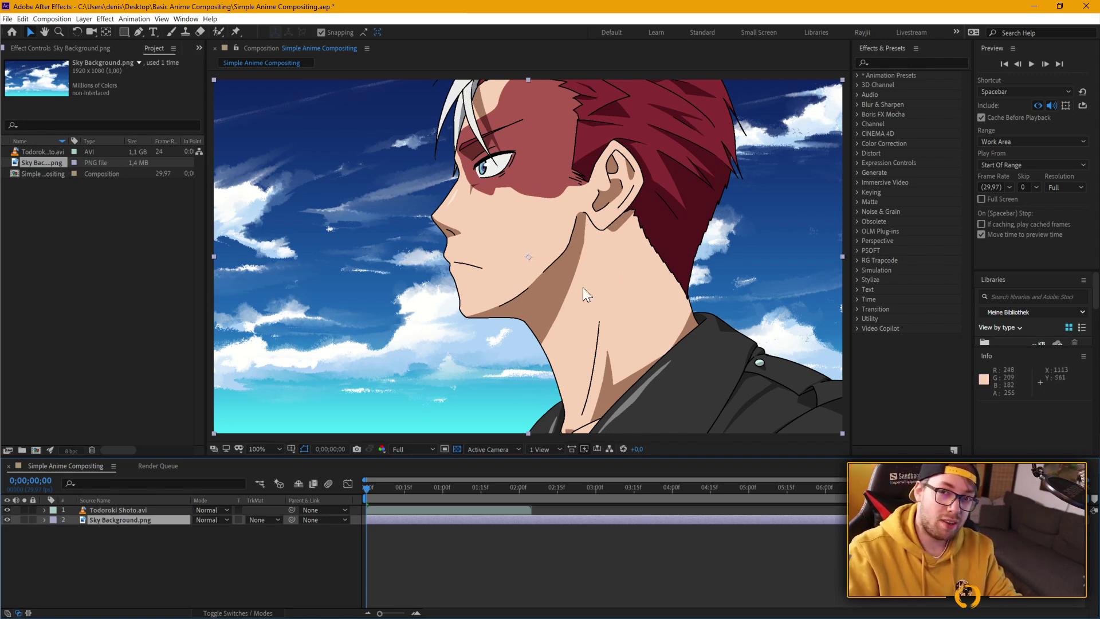
pyautogui.click(135, 510)
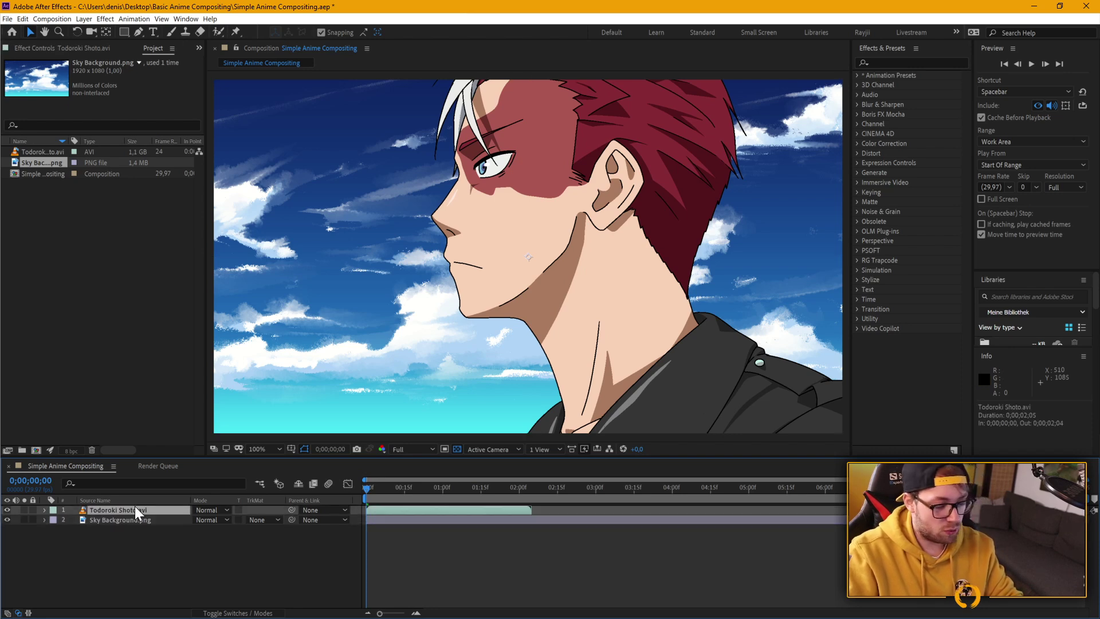
# Step: Fit the Todoroki Shoto.avi layer to the composition size with Ctrl+Alt+F
pyautogui.hotkey('ctrl', 'alt', 'f')
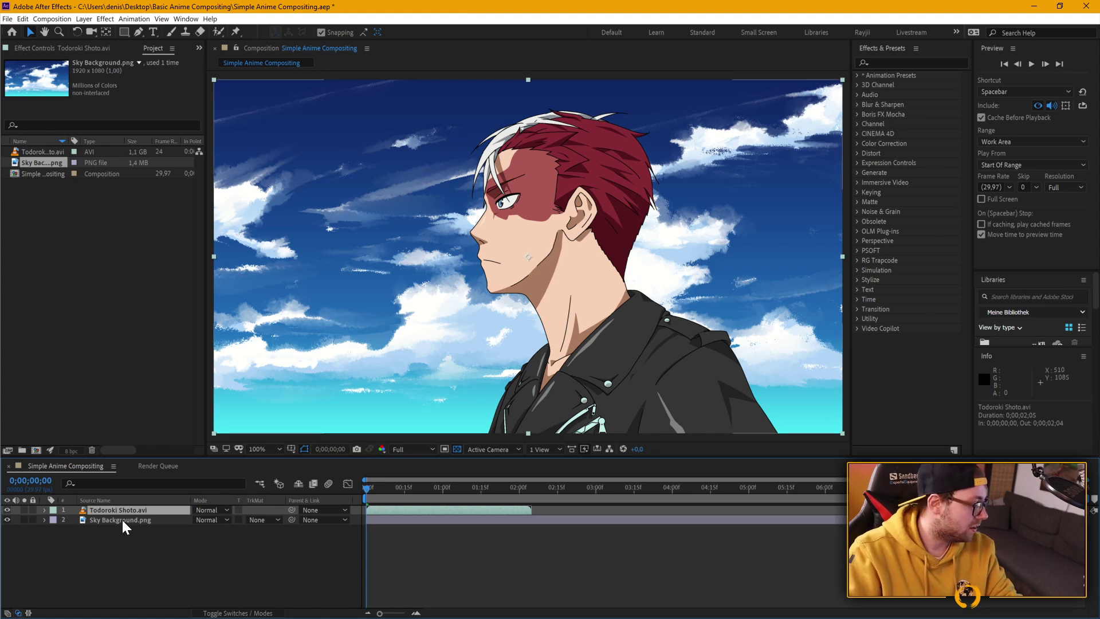
pyautogui.click(122, 519)
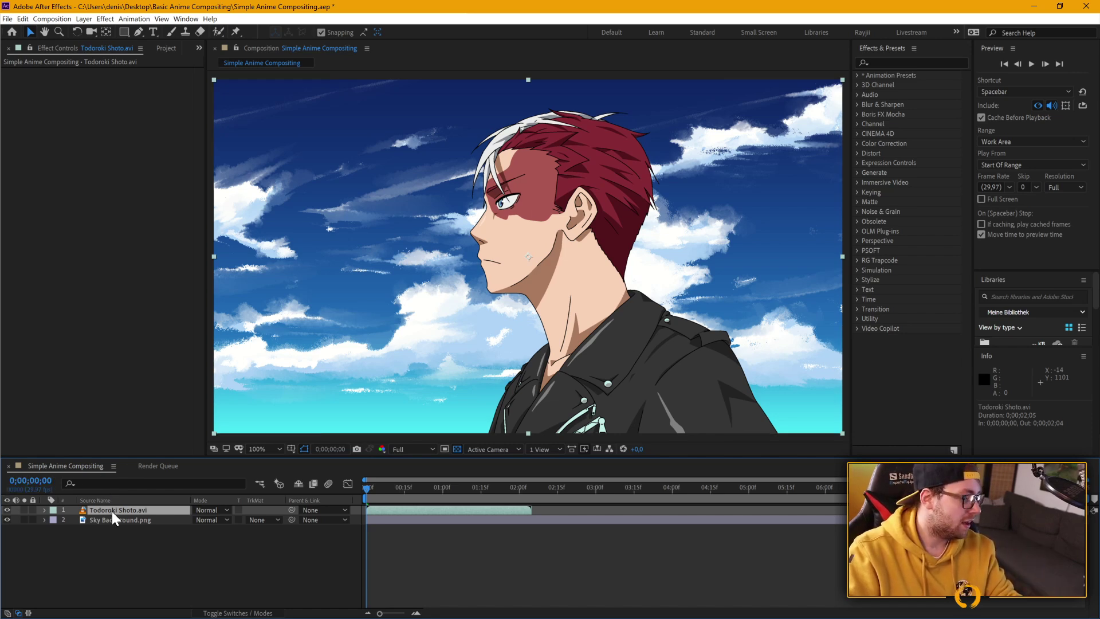
# Step: Apply the Tint effect to the Todoroki Shoto.avi layer
pyautogui.click(892, 63)
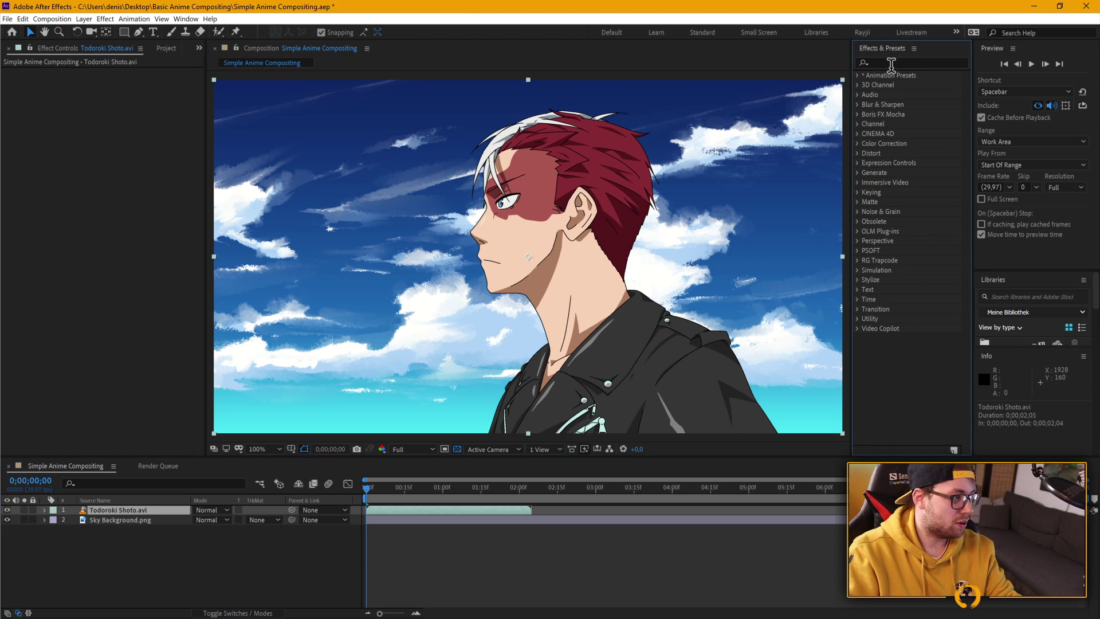
pyautogui.click(891, 63)
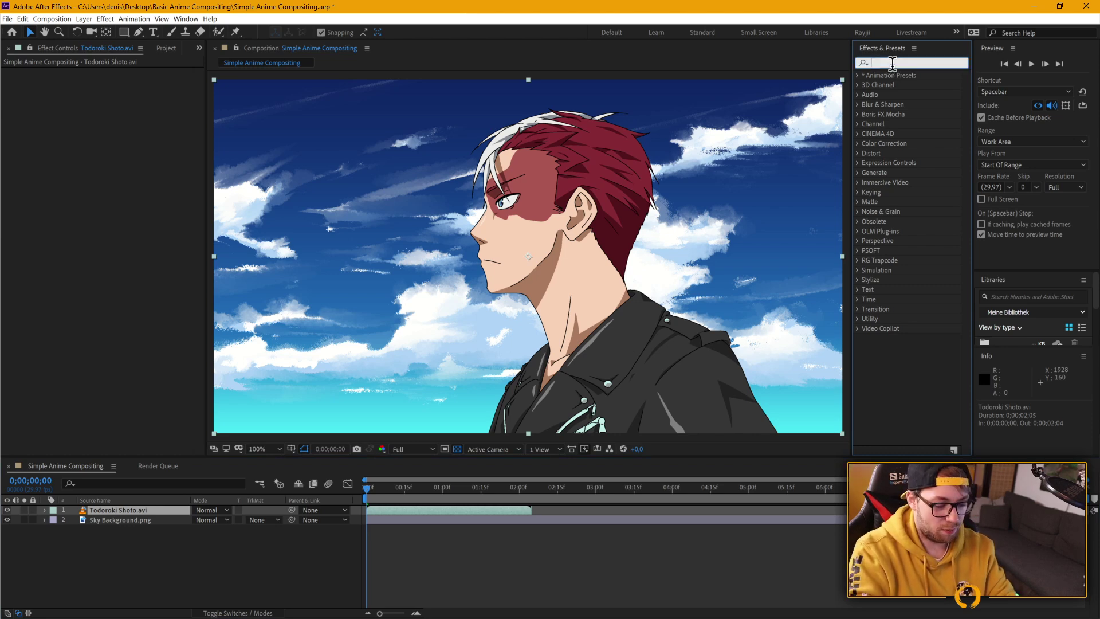
pyautogui.write('tint')
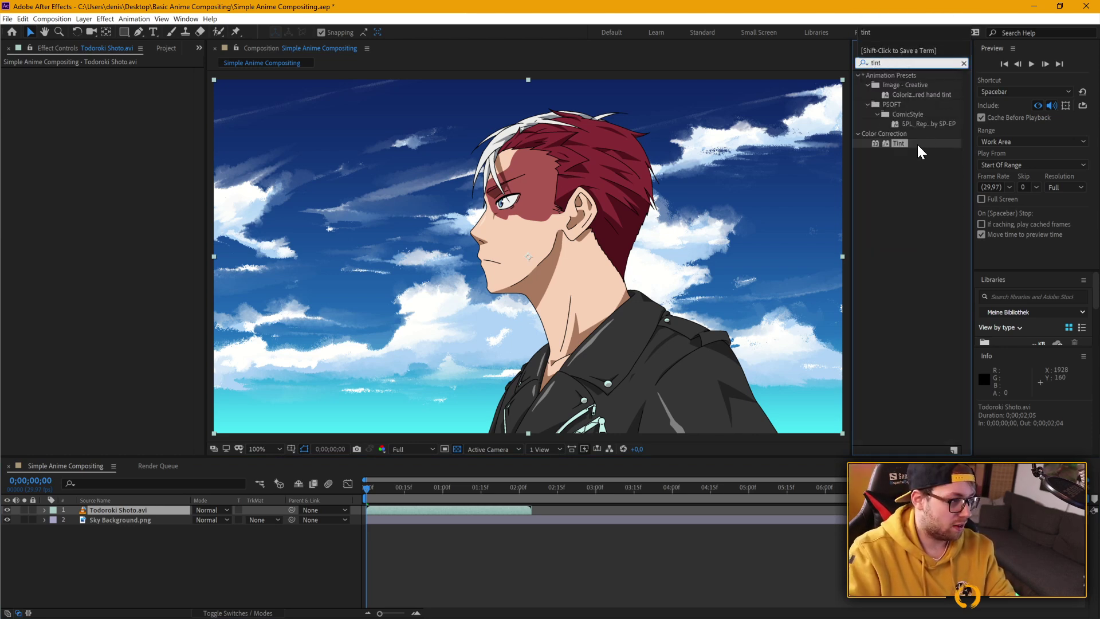
pyautogui.moveTo(901, 142); pyautogui.dragTo(116, 508)
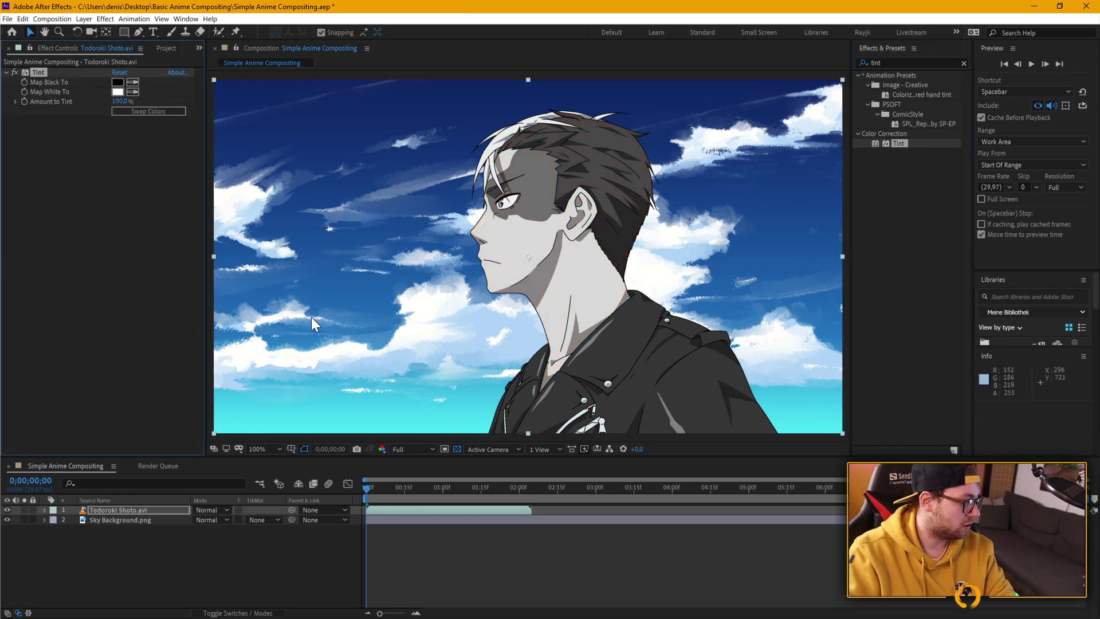
# Step: Sample a dark sky blue for Map Black To and a light cyan for Map White To
pyautogui.click(132, 91)
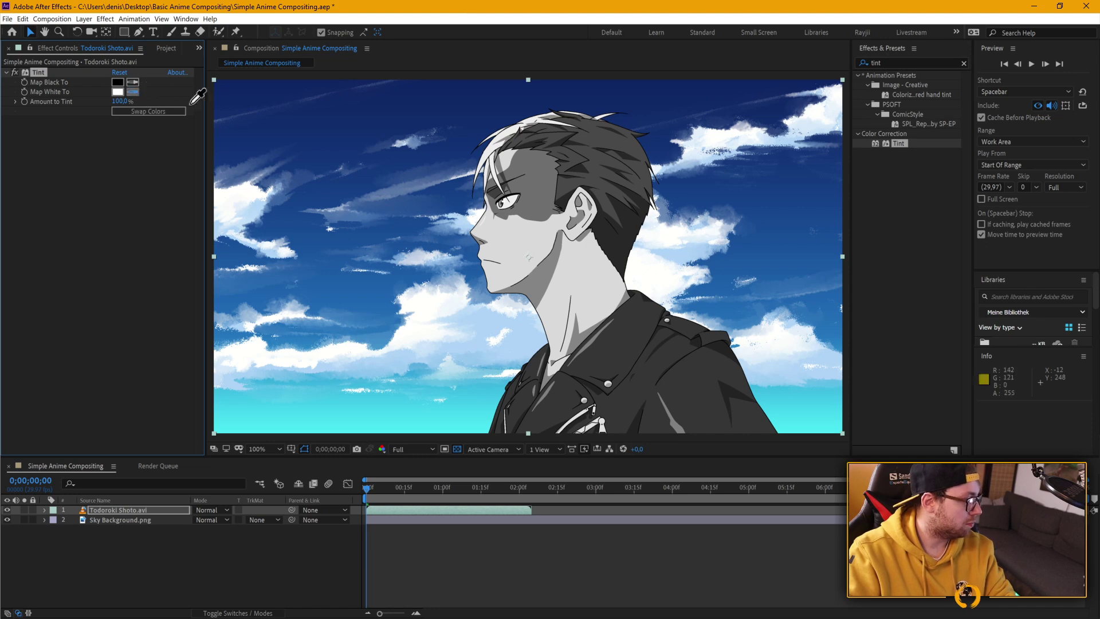
pyautogui.click(339, 292)
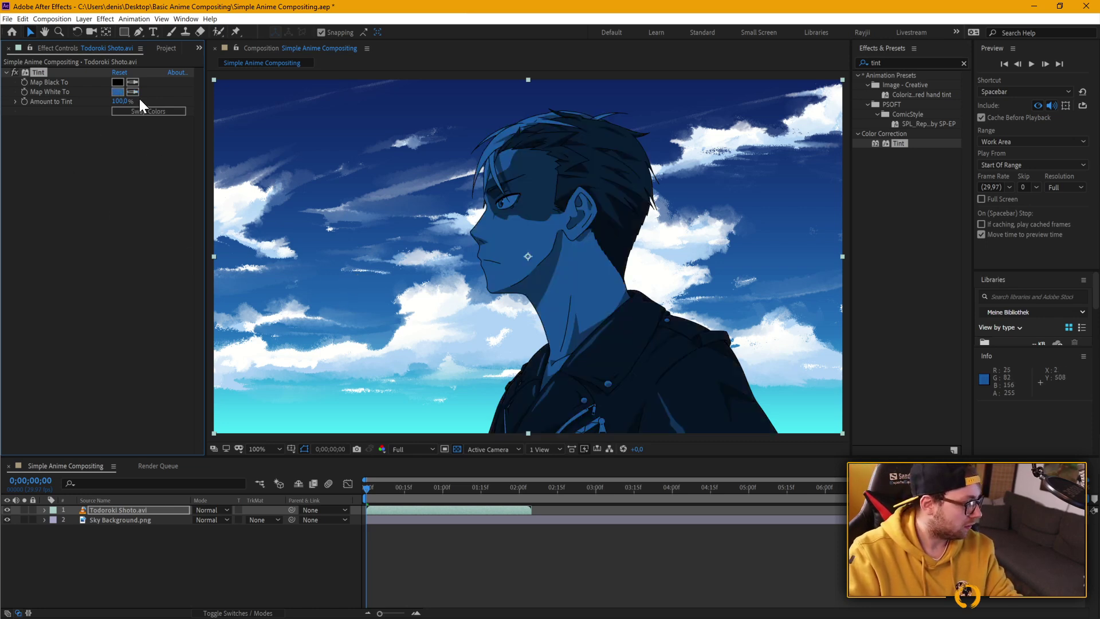
pyautogui.click(132, 83)
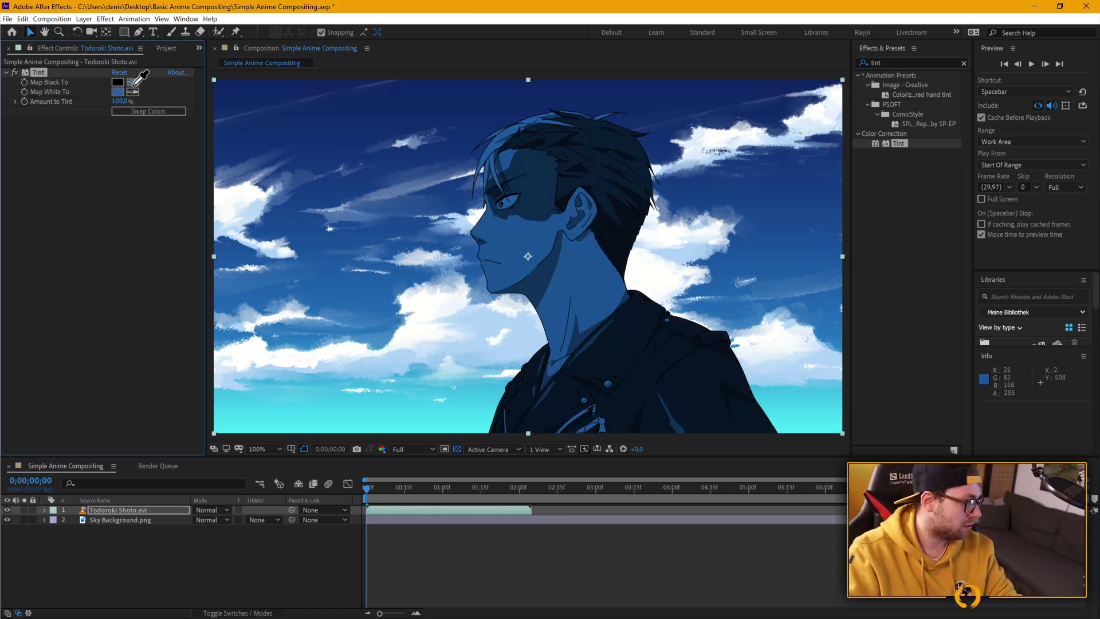
pyautogui.click(317, 130)
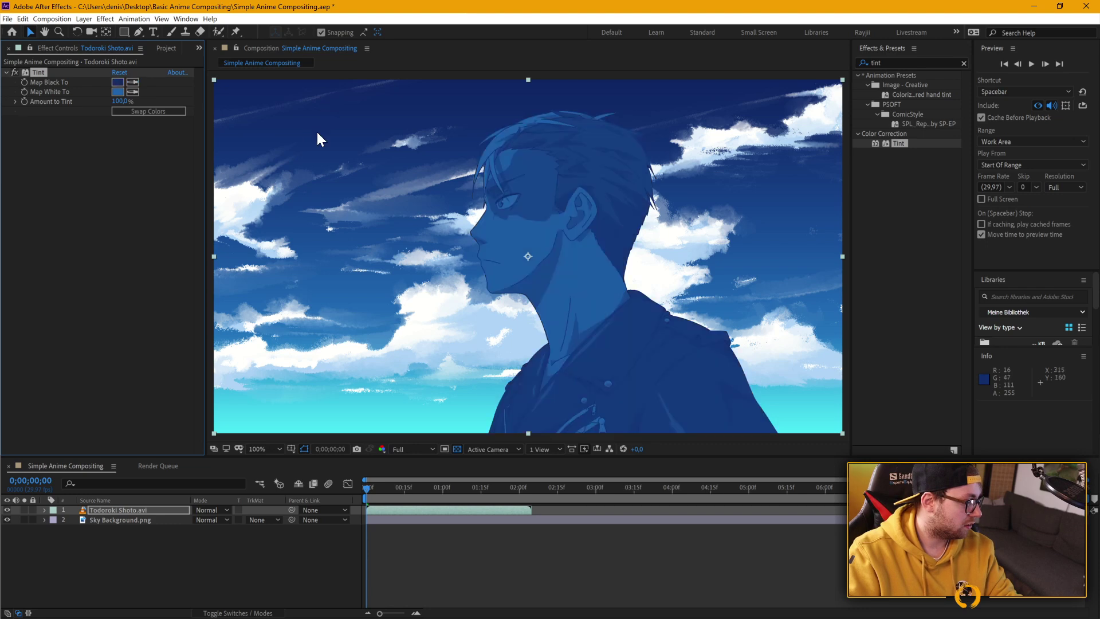
pyautogui.click(132, 91)
pyautogui.click(308, 342)
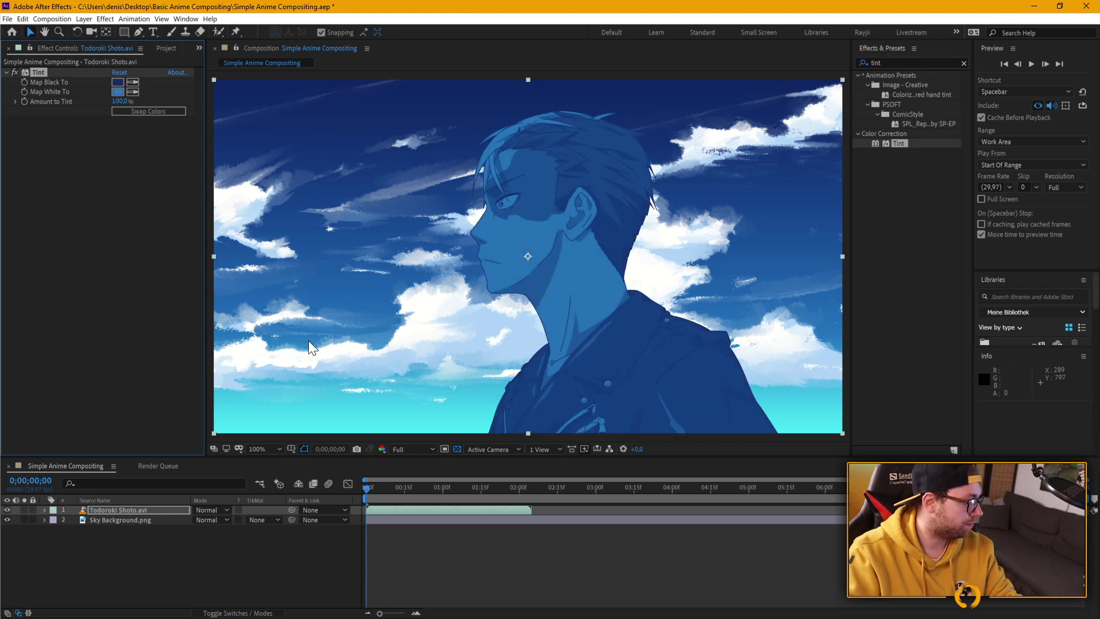
pyautogui.click(135, 94)
pyautogui.click(314, 405)
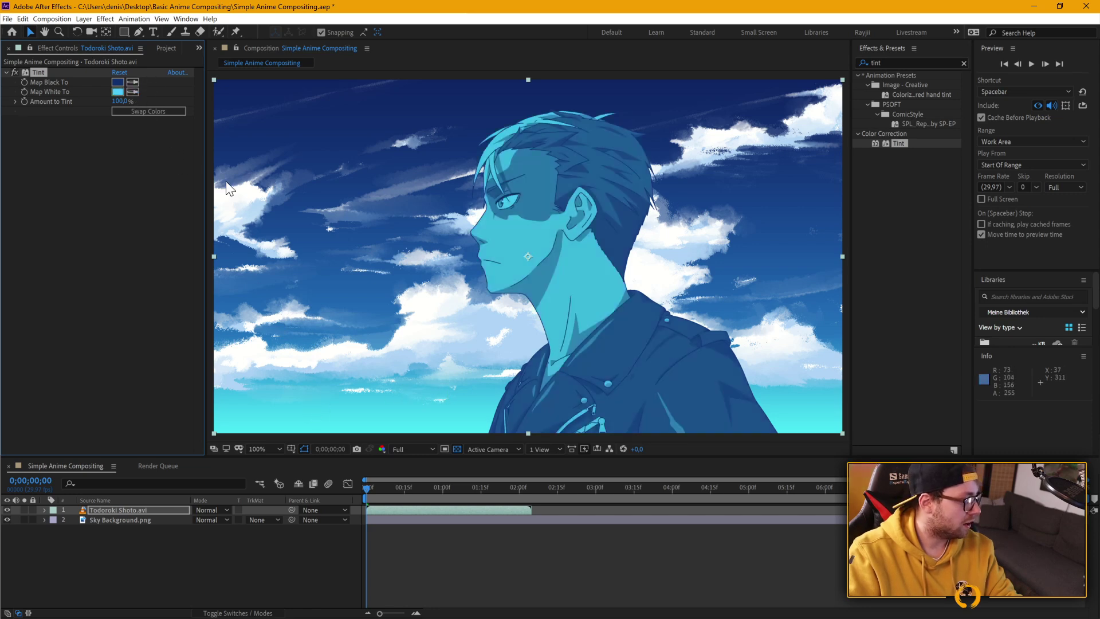
# Step: Set Tint's Amount to Tint to 5%
pyautogui.click(122, 101)
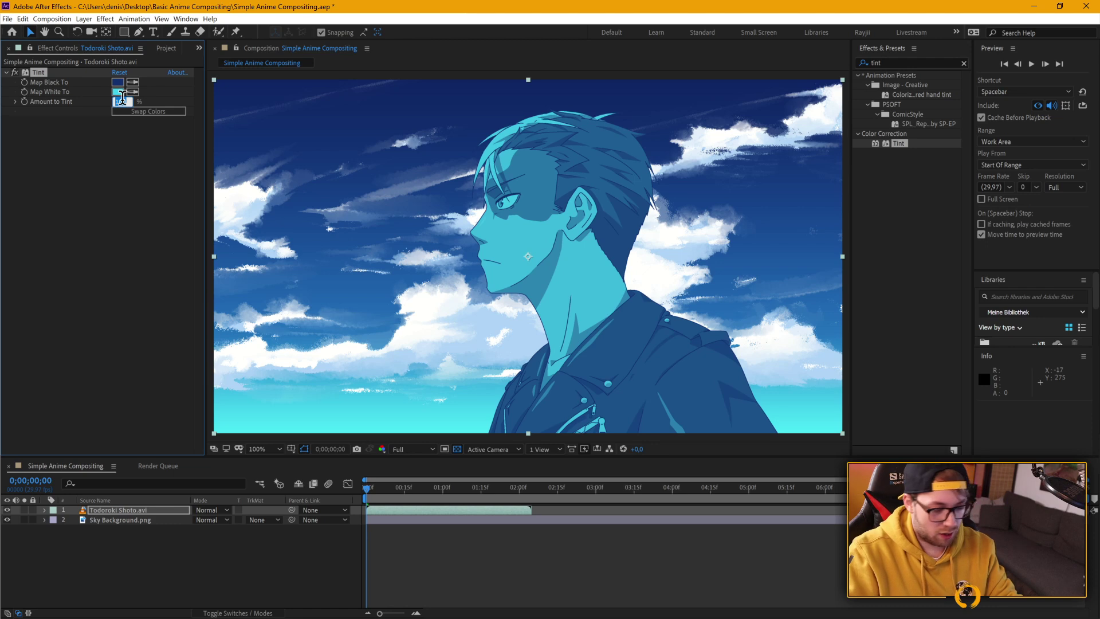
pyautogui.write('0')
pyautogui.press('Return')
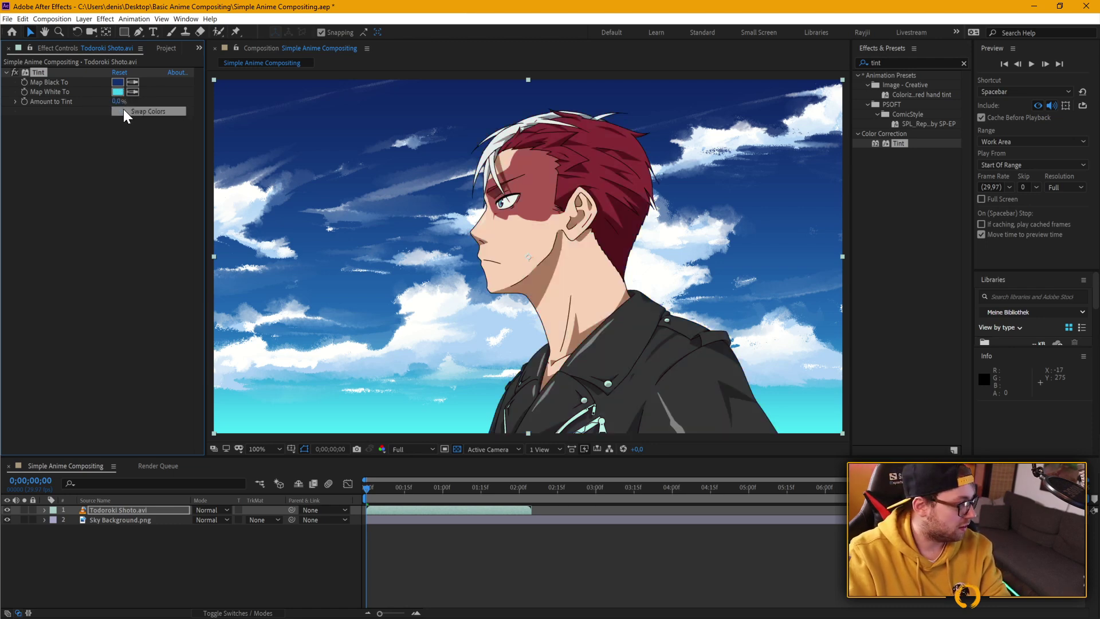
pyautogui.moveTo(118, 101); pyautogui.dragTo(123, 101)
pyautogui.scroll(1, 527, 252)
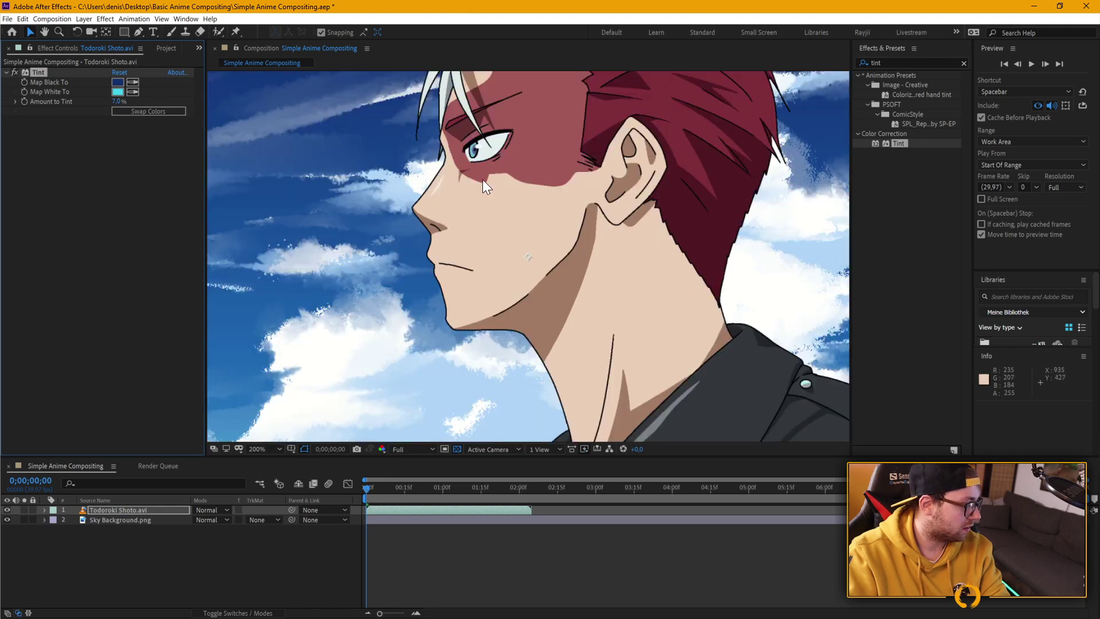
pyautogui.moveTo(118, 102); pyautogui.dragTo(118, 107)
pyautogui.click(120, 102)
pyautogui.write('5')
pyautogui.press('Return')
pyautogui.scroll(-1, 497, 184)
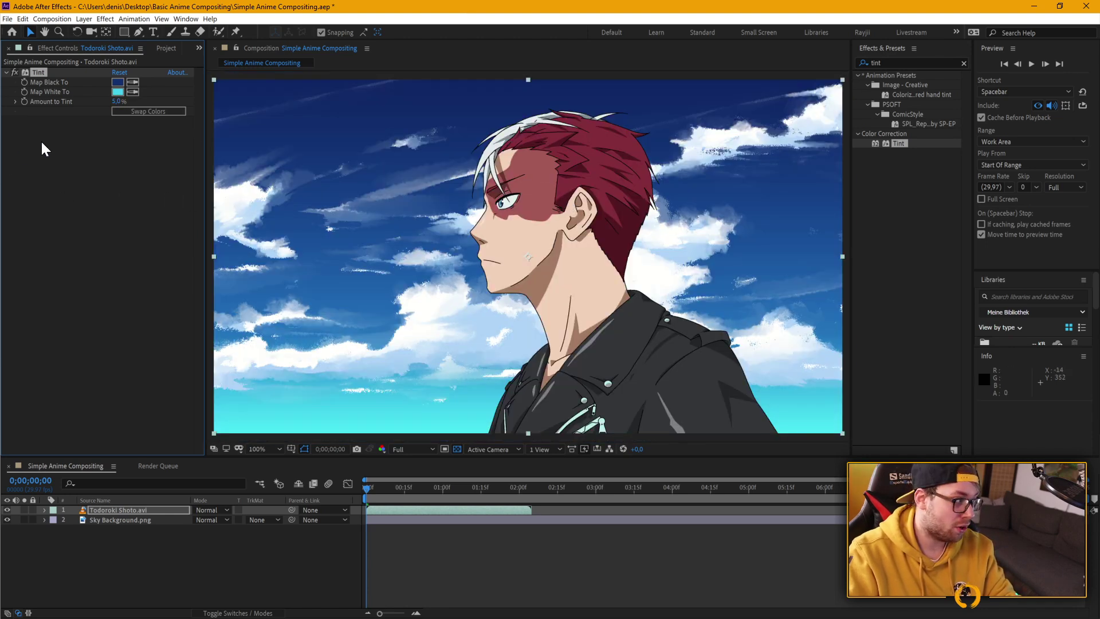
# Step: Zoom the viewer to 400% and pan across the character's eye and hair
pyautogui.click(124, 510)
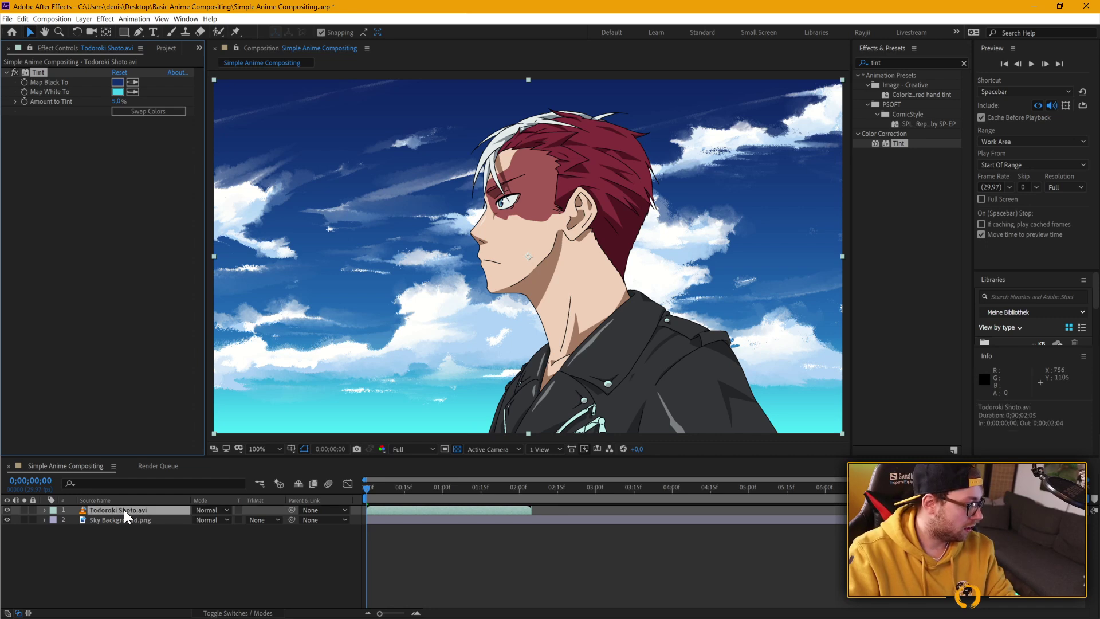
pyautogui.click(124, 510)
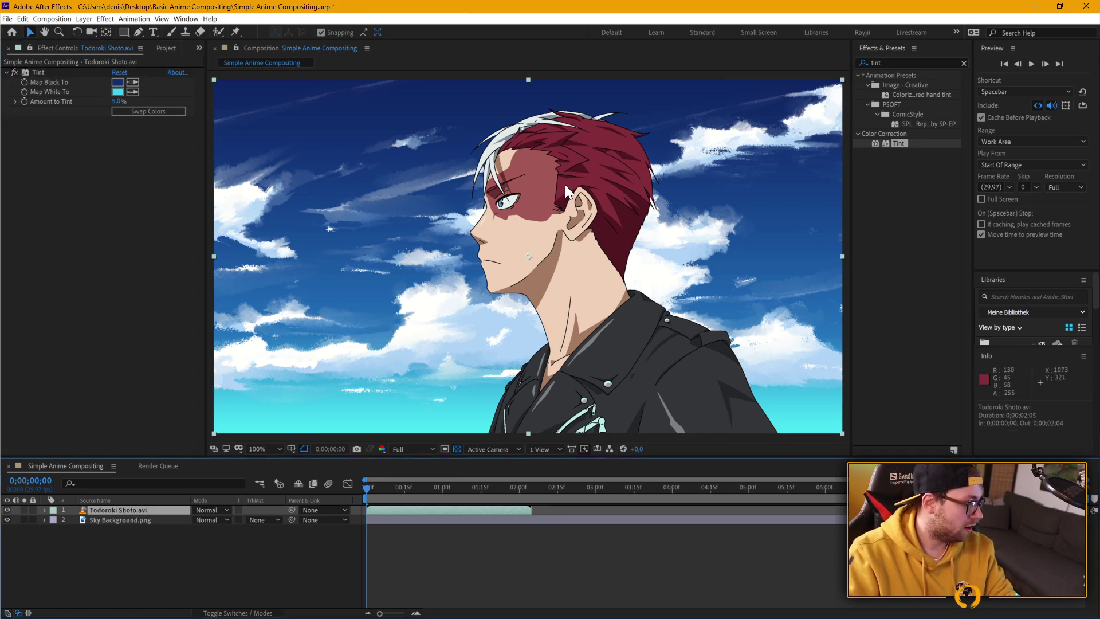
pyautogui.press('.')
pyautogui.press('.')
pyautogui.press('space')
pyautogui.moveTo(451, 157)
pyautogui.mouseDown()
pyautogui.moveTo(545, 294)
pyautogui.moveTo(472, 177)
pyautogui.moveTo(569, 248)
pyautogui.moveTo(510, 183)
pyautogui.mouseUp()
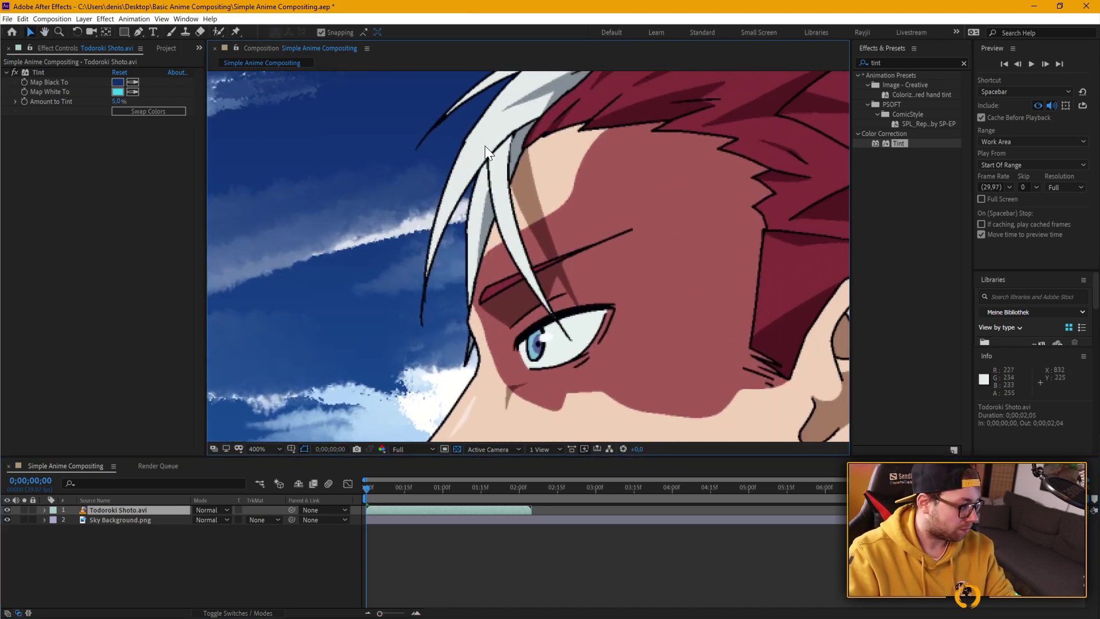
# Step: Apply OLM Smoother to the character layer with Do Smooth Range 9
pyautogui.click(895, 61)
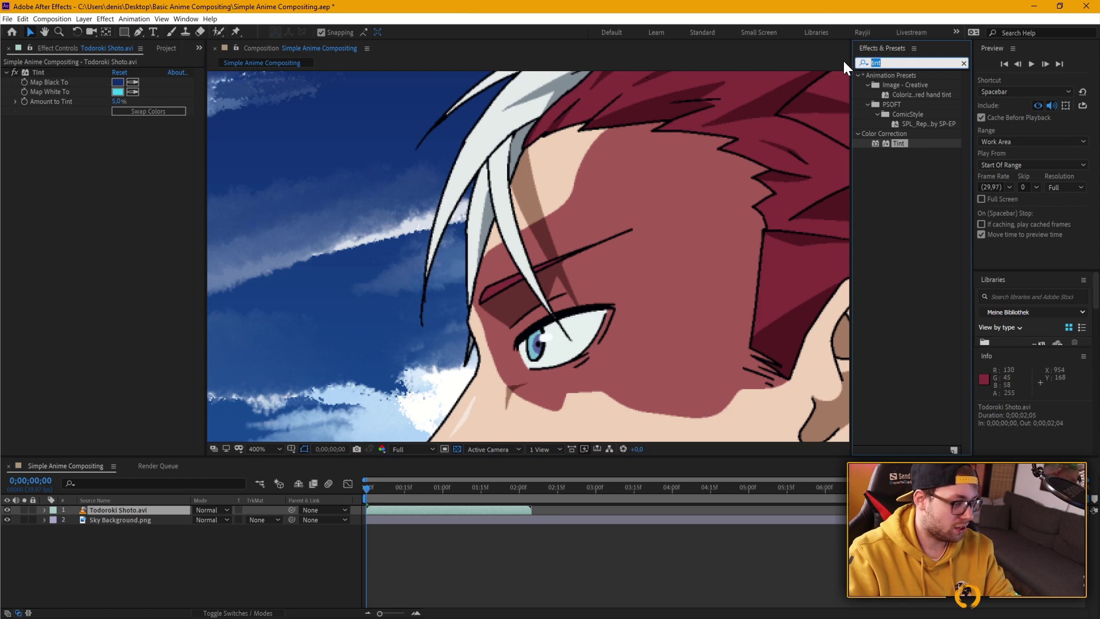
pyautogui.write('olm')
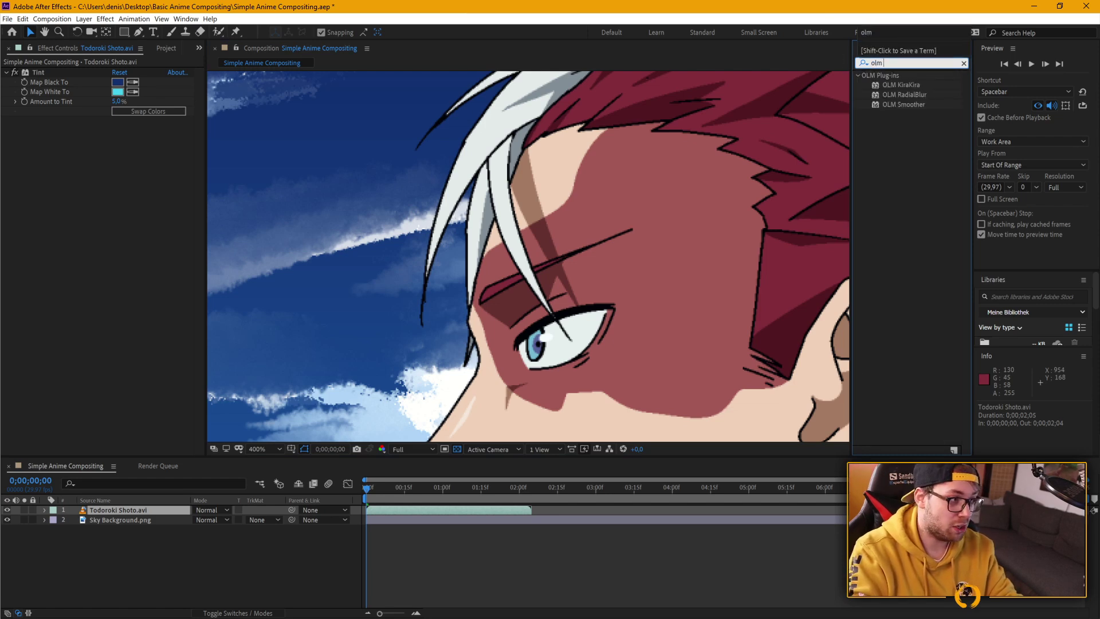
pyautogui.click(902, 104)
pyautogui.doubleClick(905, 103)
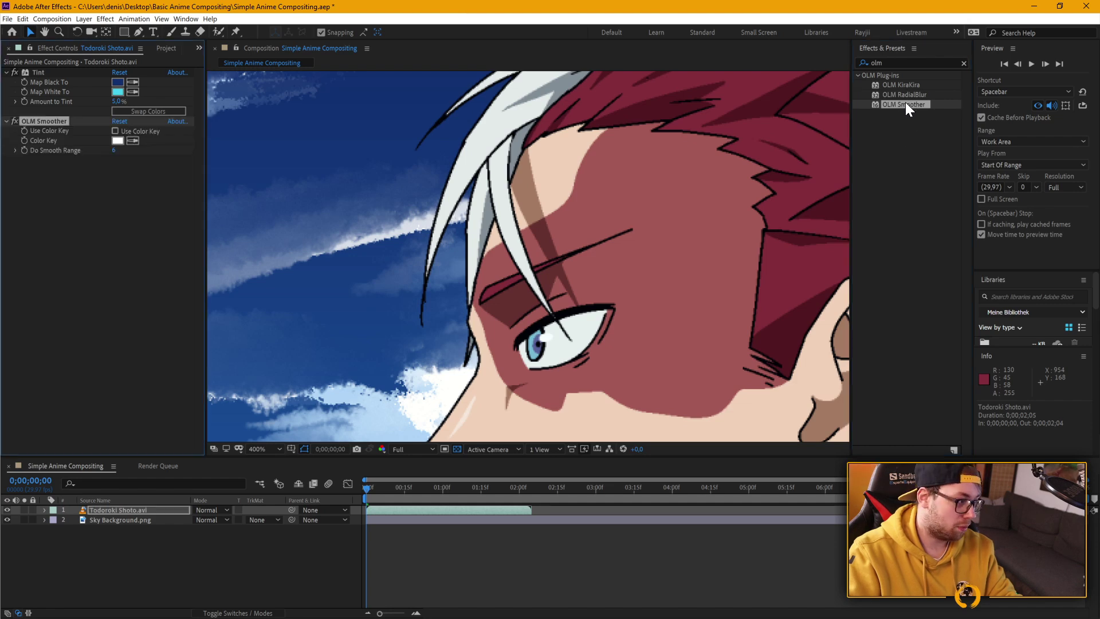
pyautogui.click(115, 151)
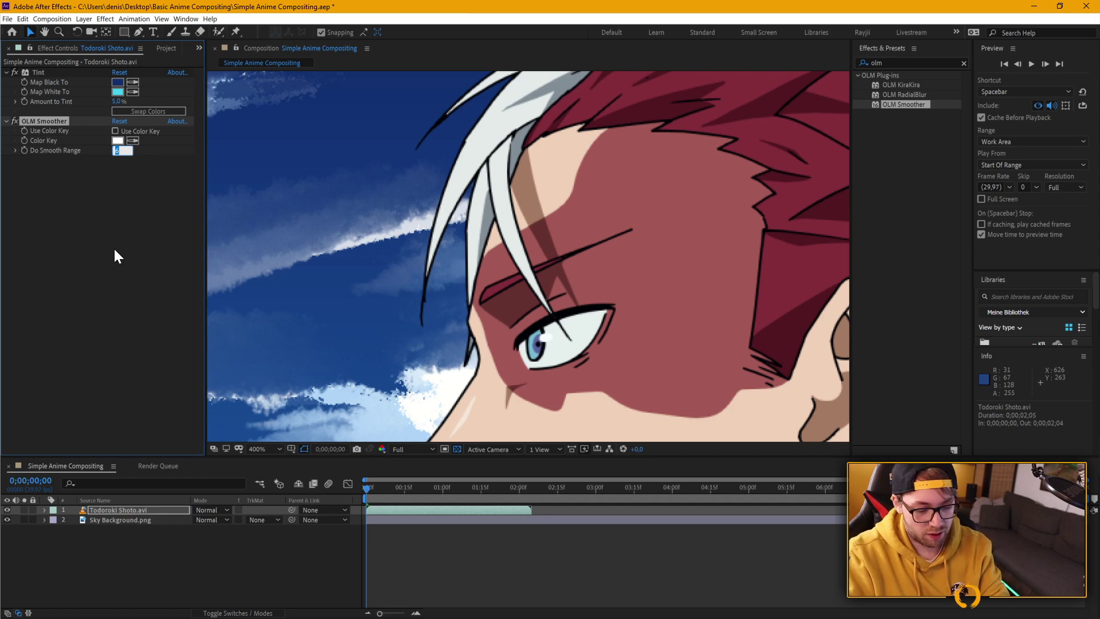
pyautogui.write('9')
pyautogui.press('Return')
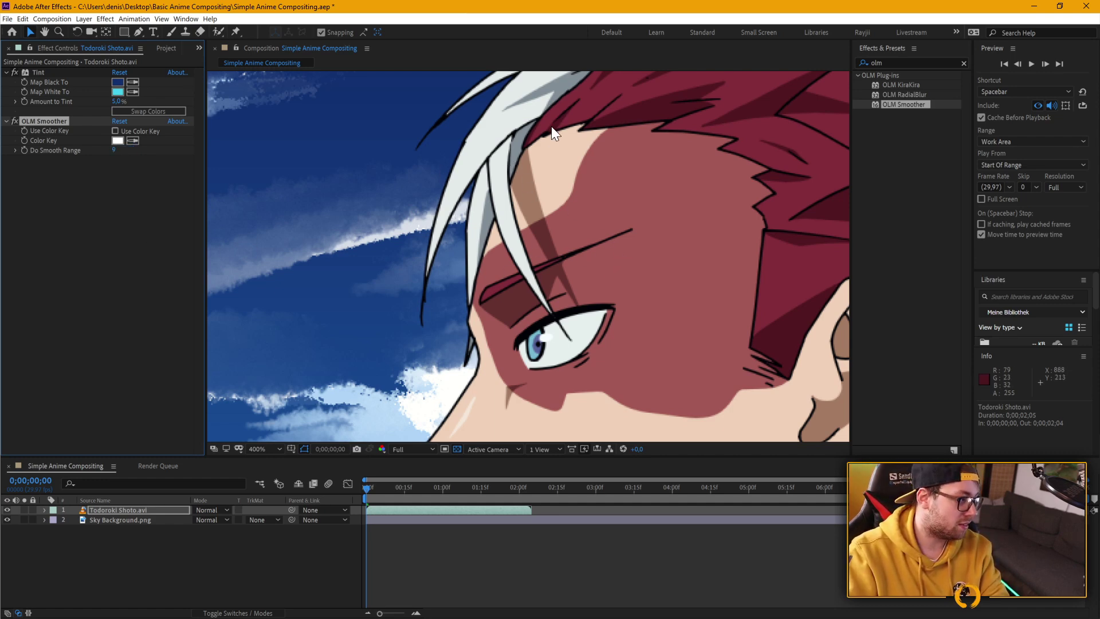
# Step: Zoom back out to 200%, return to the Selection tool and deselect all
pyautogui.press(',')
pyautogui.press(',')
pyautogui.press(',')
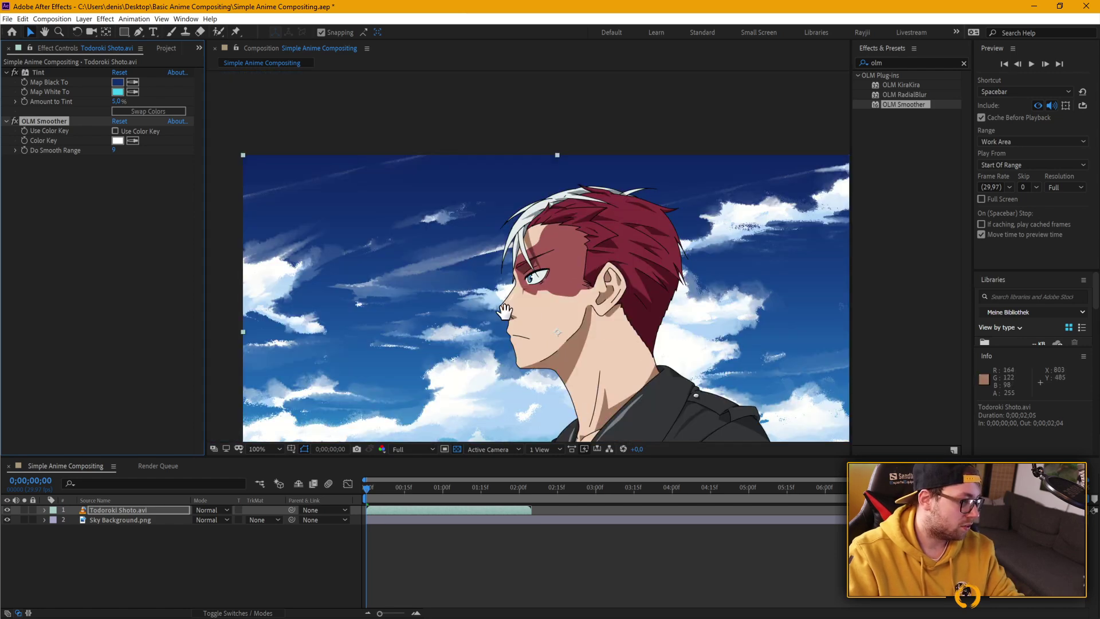
pyautogui.moveTo(491, 272); pyautogui.dragTo(462, 198)
pyautogui.press('v')
pyautogui.hotkey('ctrl', 'shift', 'a')
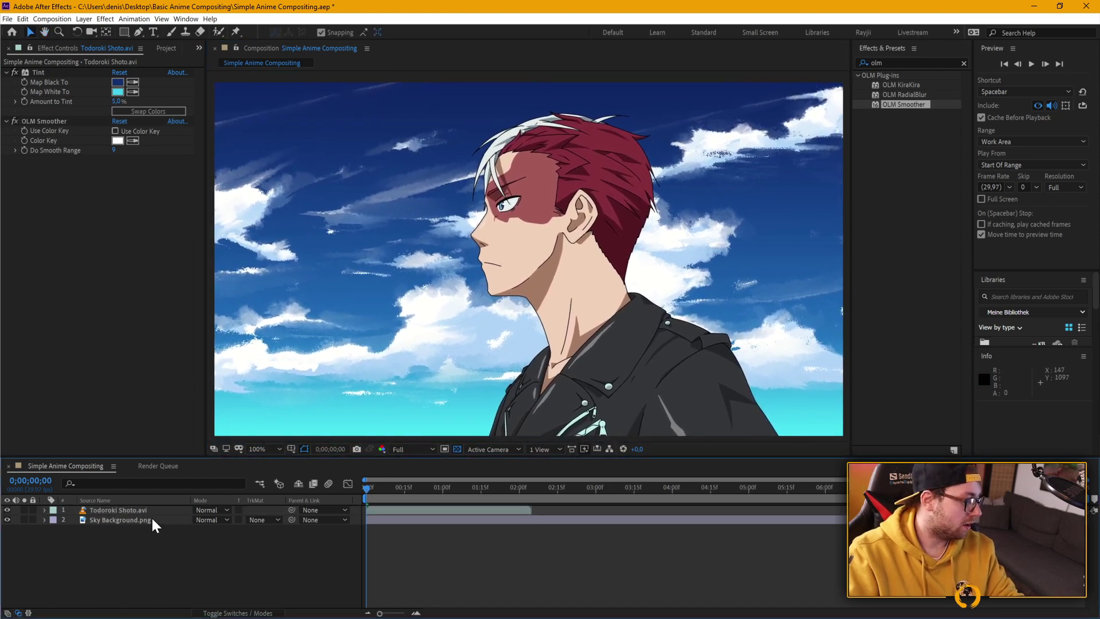
# Step: Duplicate the Todoroki Shoto.avi layer and set the top copy's blend mode to Lighten
pyautogui.click(129, 510)
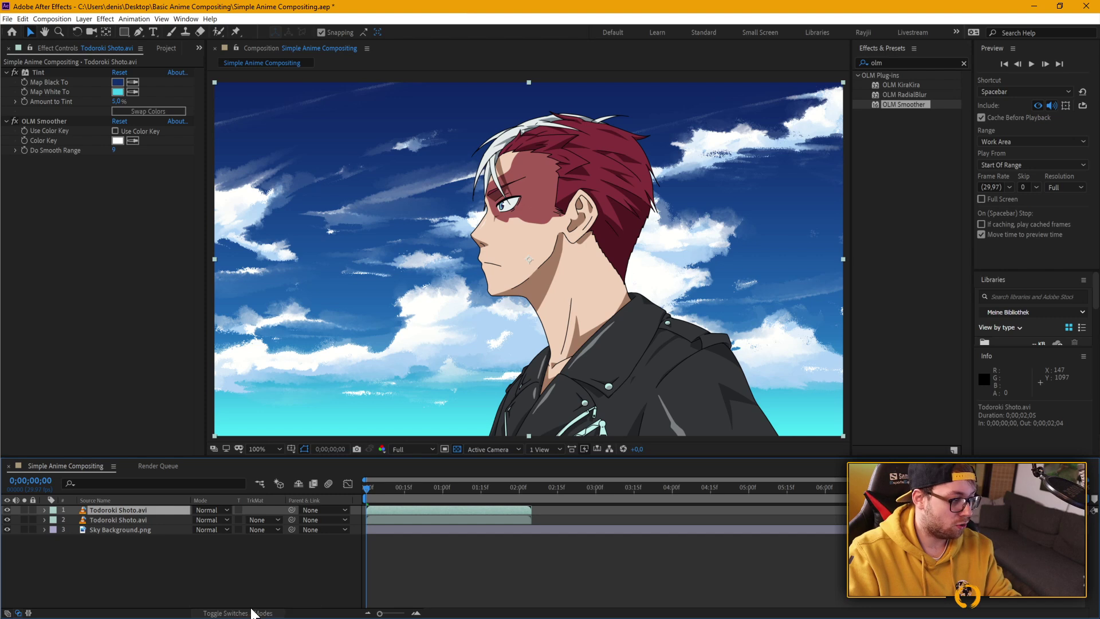
pyautogui.click(233, 614)
pyautogui.click(233, 612)
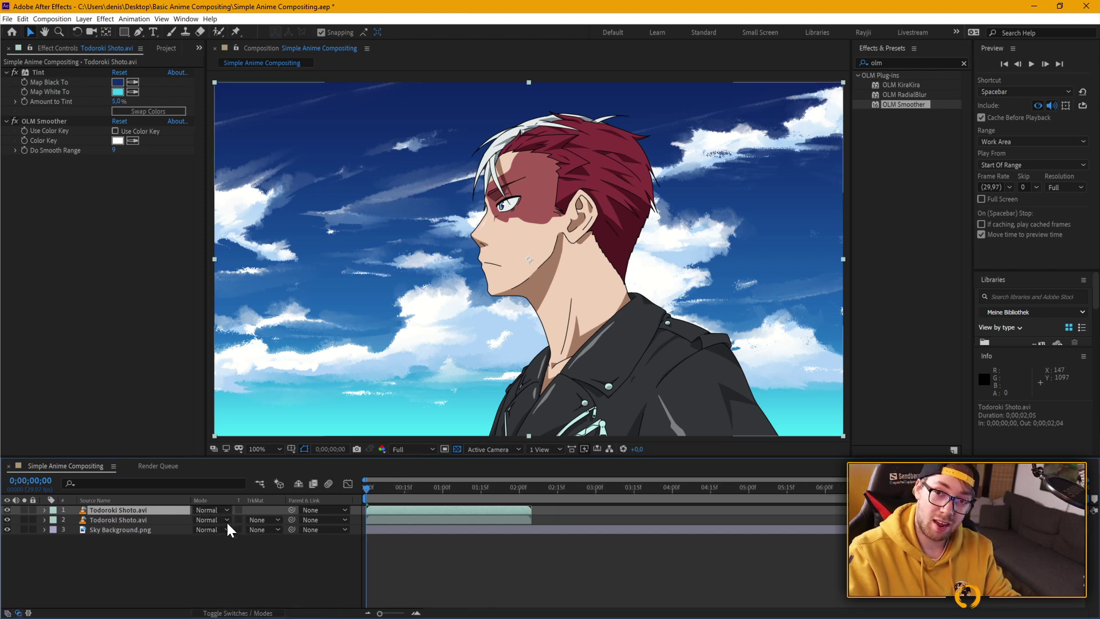
pyautogui.click(206, 510)
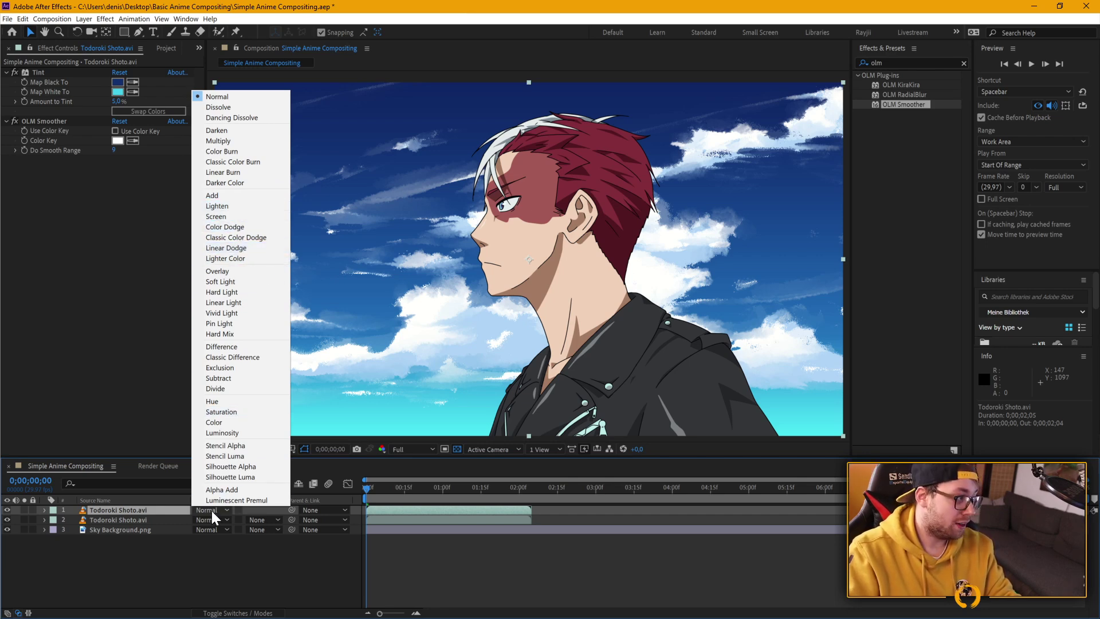
pyautogui.click(236, 207)
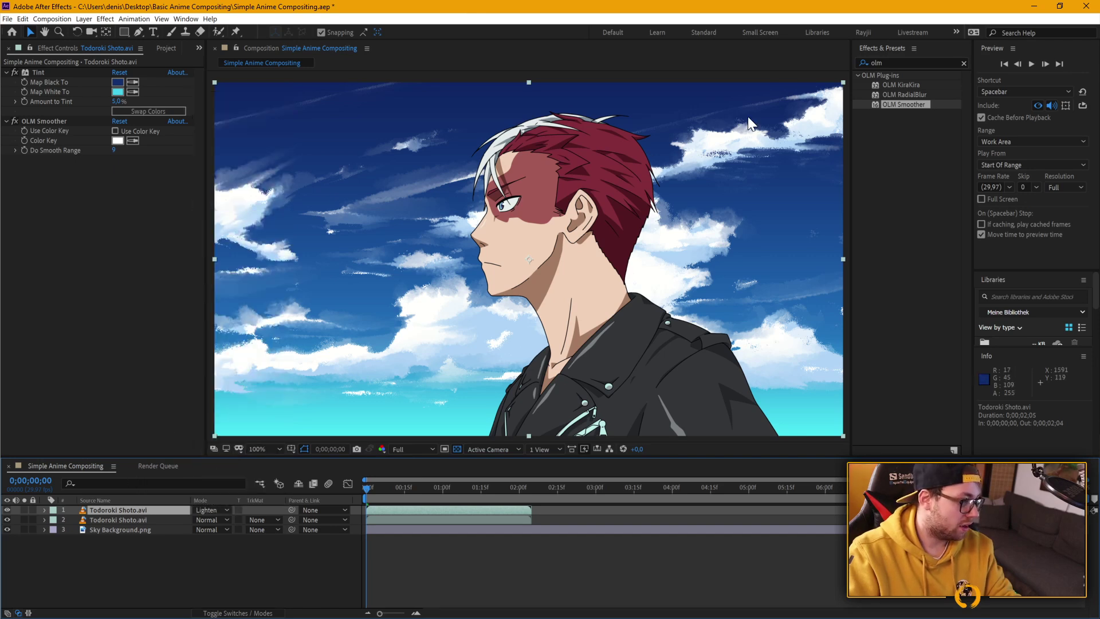
pyautogui.click(888, 63)
# Step: Apply Gaussian Blur to the top Lighten copy with Blurriness 23.1
pyautogui.write('gau')
pyautogui.doubleClick(909, 84)
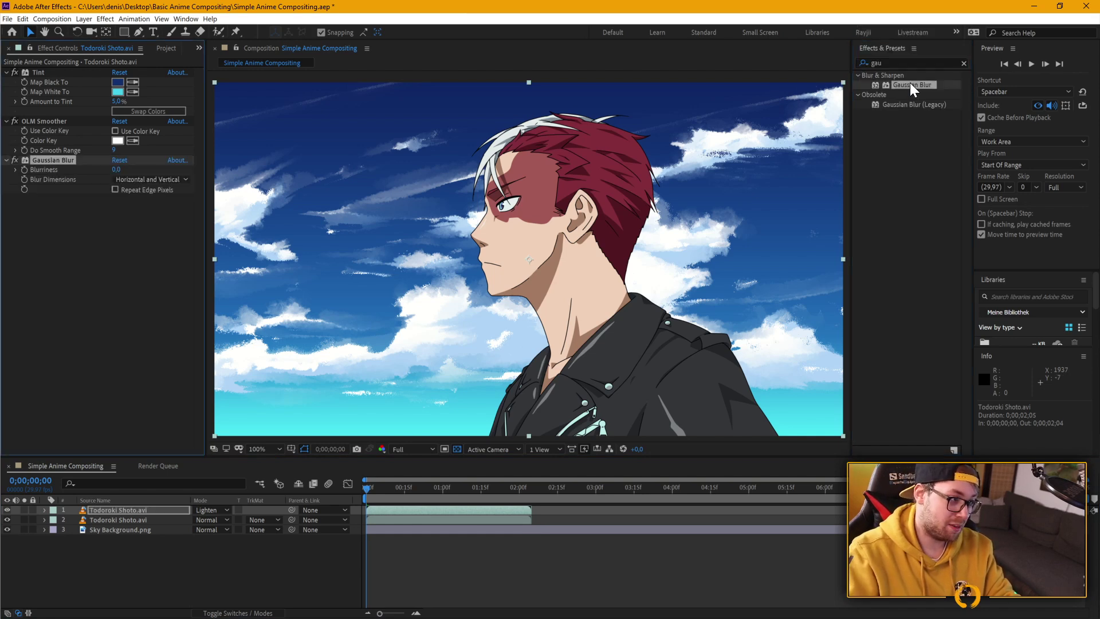
pyautogui.press('.')
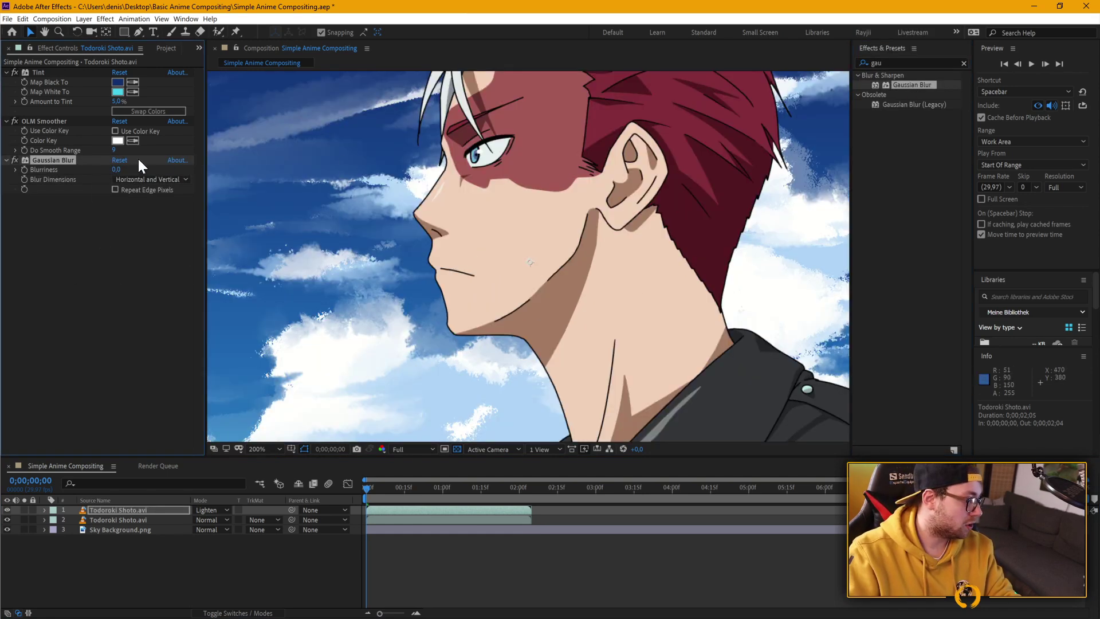
pyautogui.moveTo(114, 171); pyautogui.dragTo(245, 167)
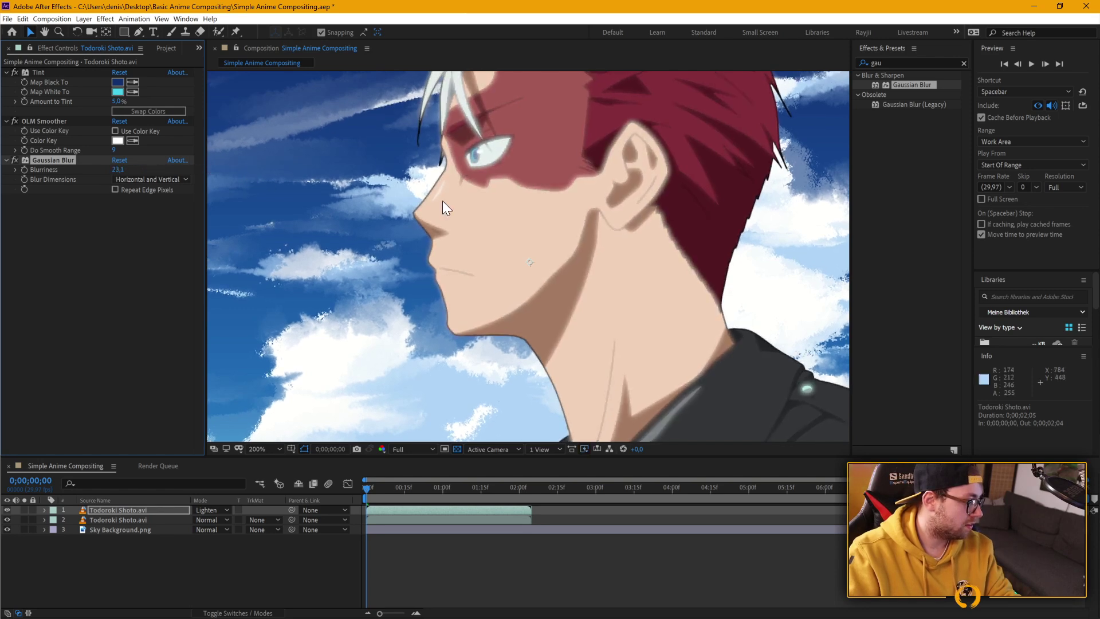
pyautogui.click(129, 507)
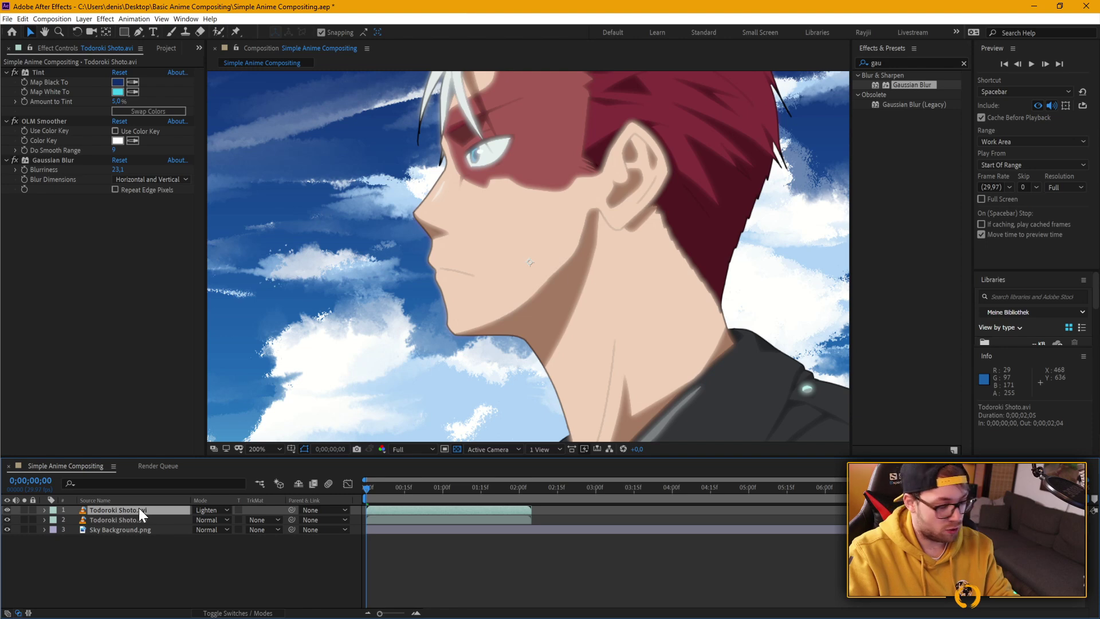
# Step: Set the top Lighten glow layer's Opacity to 30%
pyautogui.press('t')
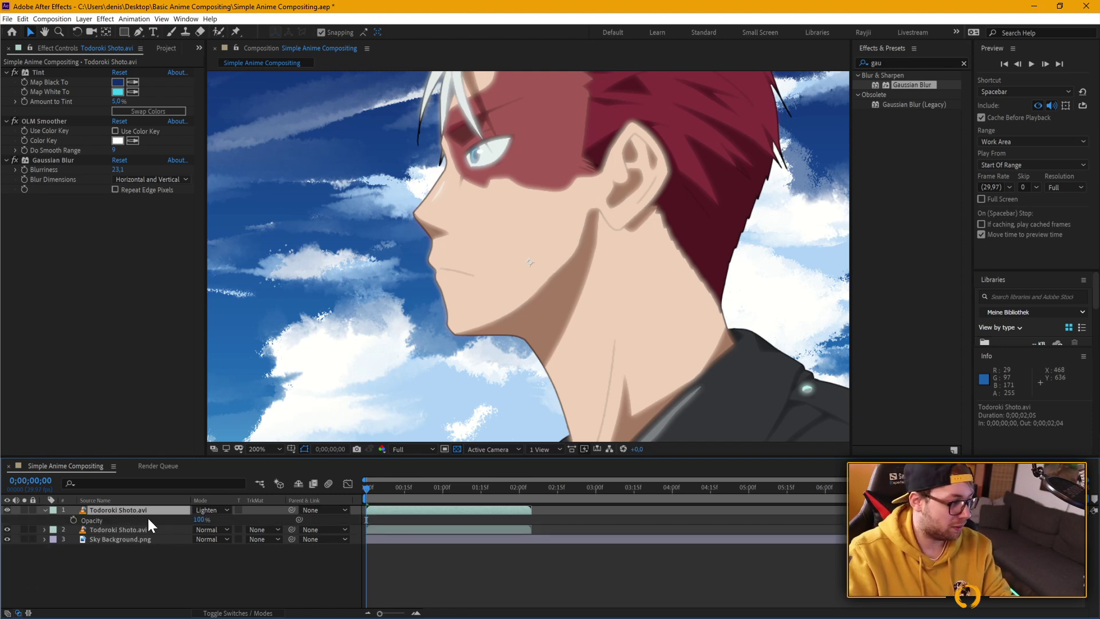
pyautogui.click(200, 520)
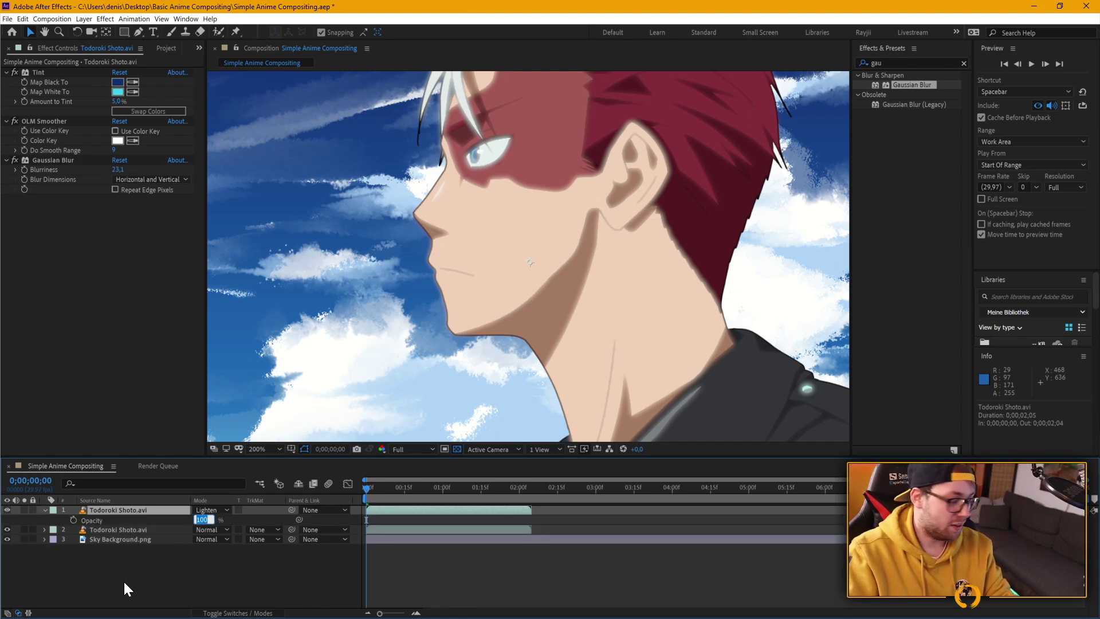
pyautogui.write('30')
pyautogui.press('Return')
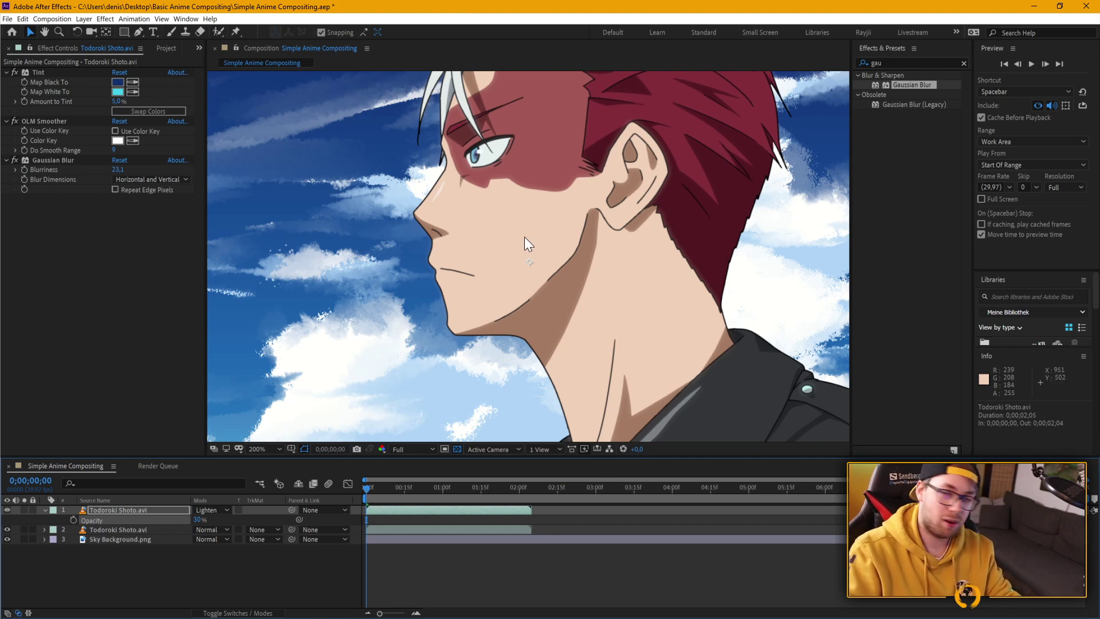
pyautogui.scroll(-2, 492, 254)
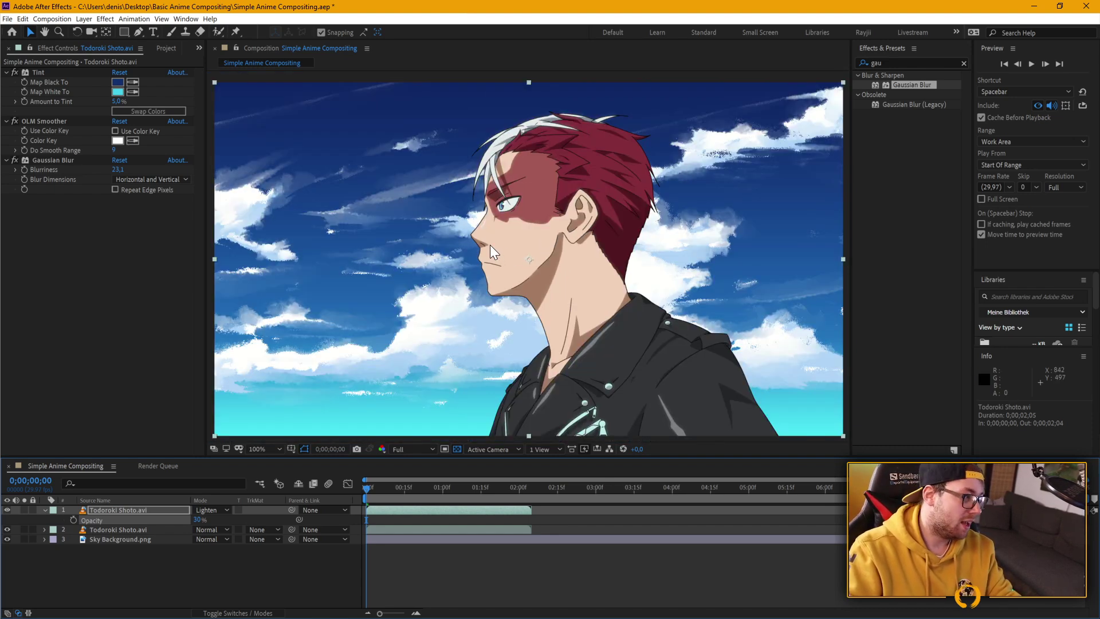
pyautogui.click(257, 559)
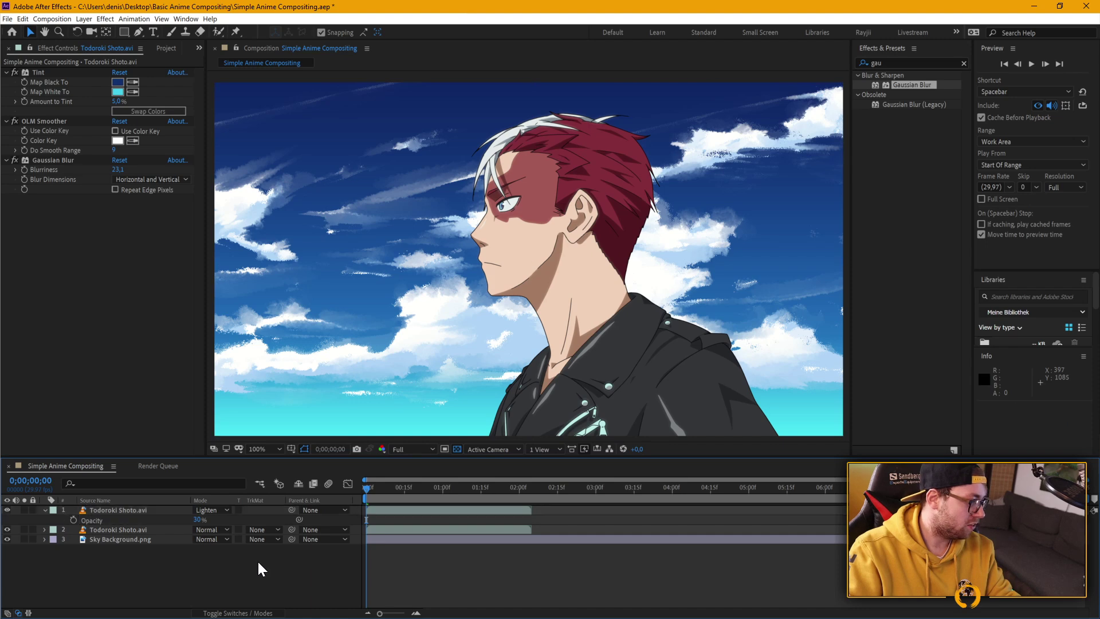
pyautogui.click(7, 510)
pyautogui.click(7, 510)
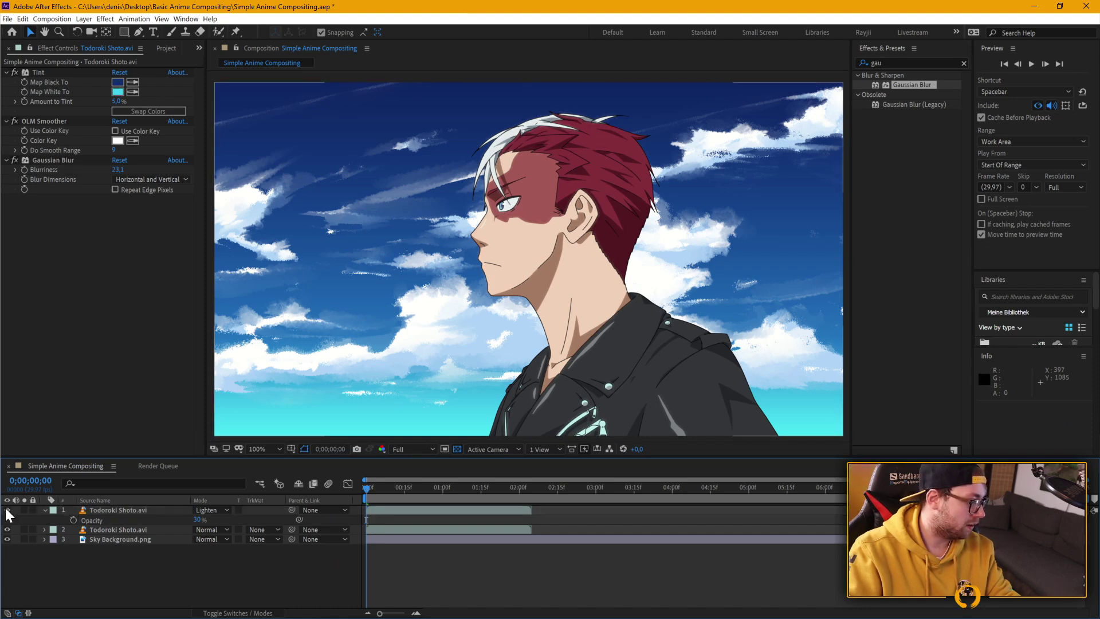
pyautogui.click(7, 510)
pyautogui.click(7, 510)
pyautogui.scroll(2, 492, 241)
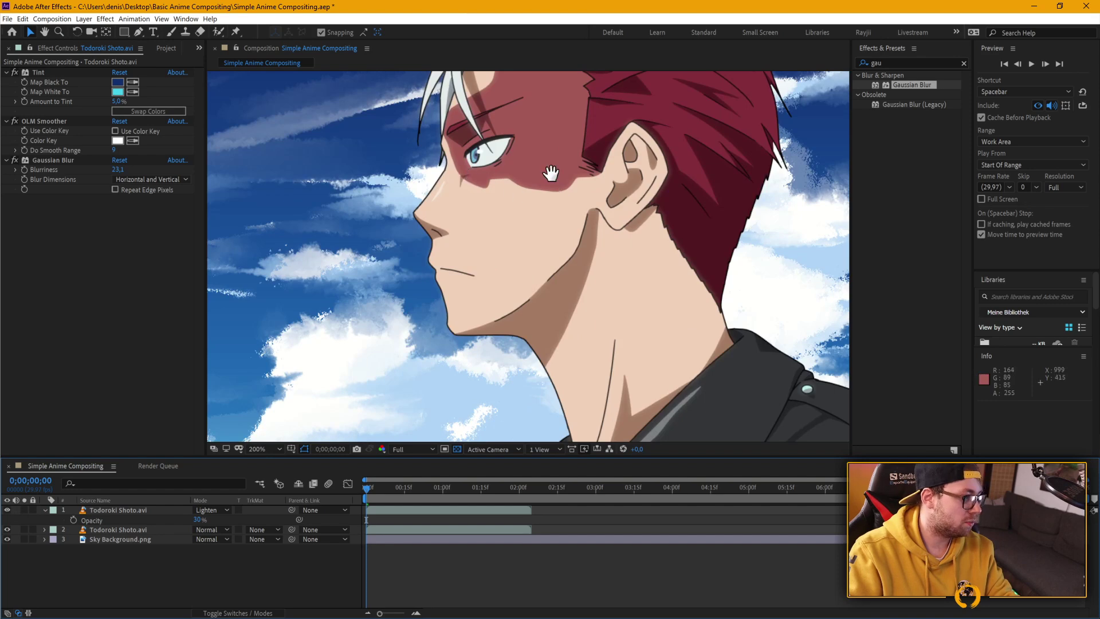
pyautogui.moveTo(550, 172); pyautogui.dragTo(448, 233)
pyautogui.click(7, 509)
pyautogui.click(7, 510)
pyautogui.click(7, 509)
pyautogui.click(7, 510)
pyautogui.click(7, 510)
pyautogui.click(7, 510)
pyautogui.click(7, 509)
pyautogui.click(7, 510)
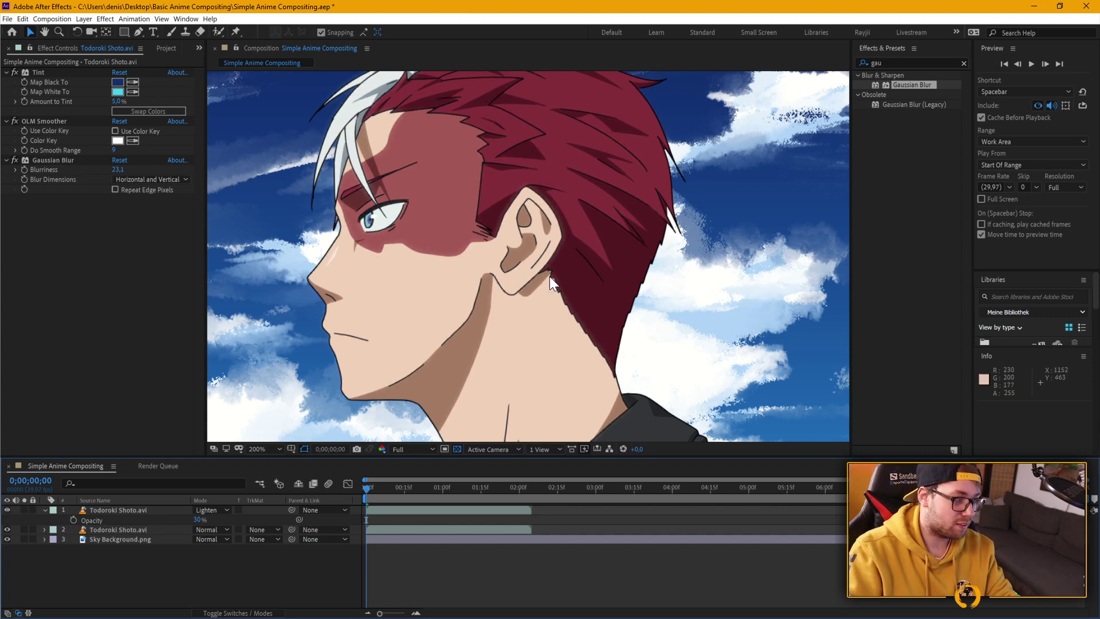
pyautogui.scroll(-2, 549, 276)
pyautogui.press('h')
pyautogui.moveTo(425, 310); pyautogui.dragTo(444, 277)
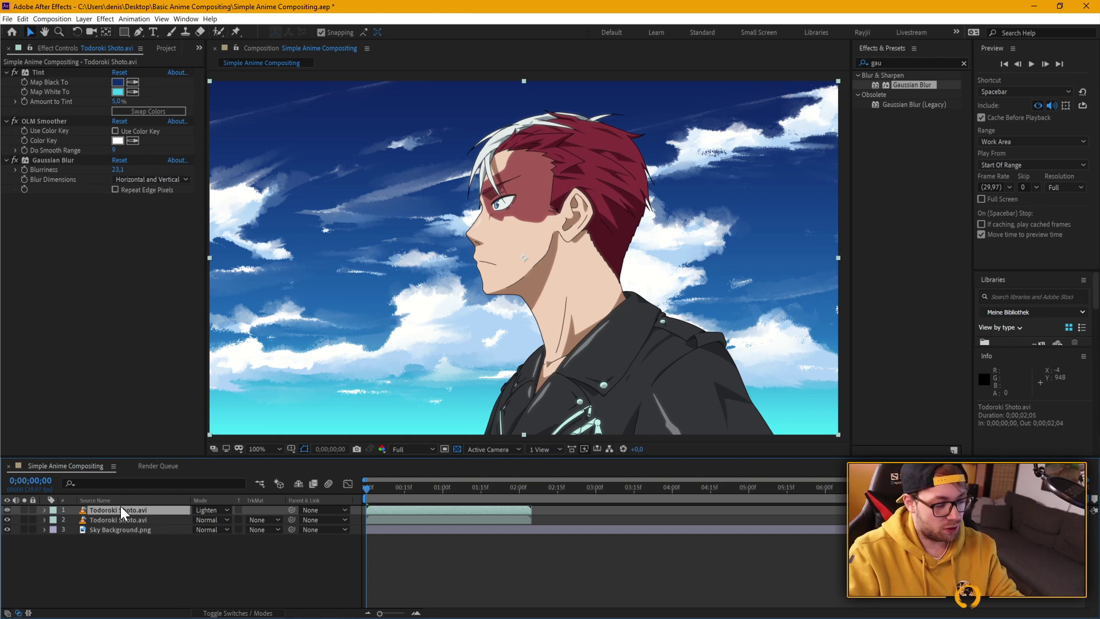
# Step: Create a full-frame solid named Medium Cyan Solid 2, its cyan sampled from the sky
pyautogui.hotkey('ctrl', 'y')
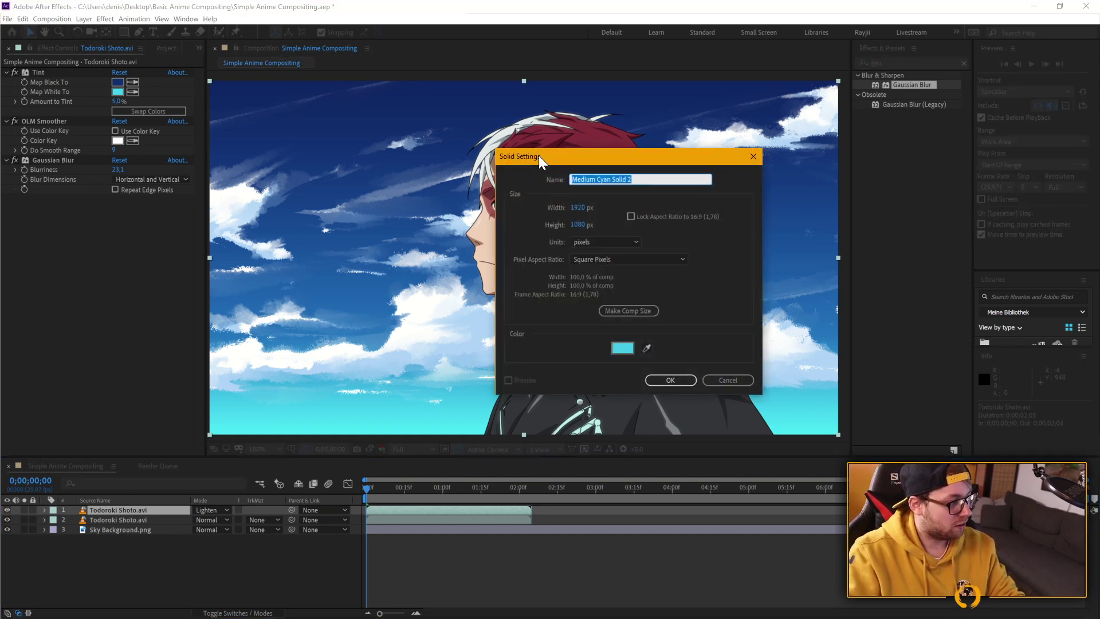
pyautogui.moveTo(538, 154)
pyautogui.mouseDown()
pyautogui.moveTo(481, 181)
pyautogui.moveTo(506, 133)
pyautogui.moveTo(555, 148)
pyautogui.mouseUp()
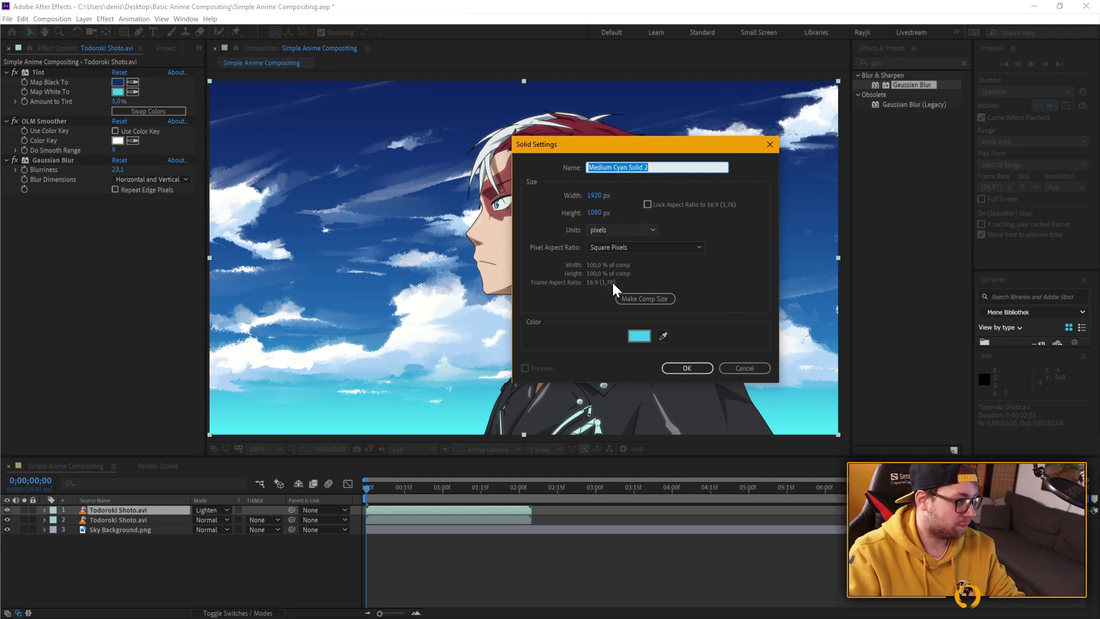
pyautogui.click(663, 336)
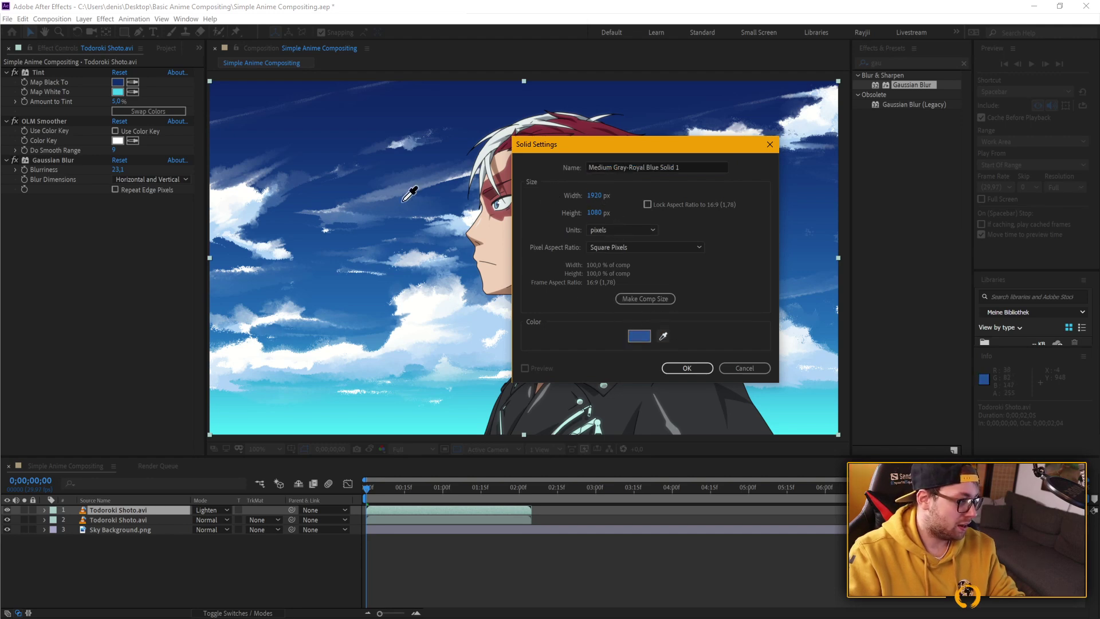
pyautogui.click(307, 418)
pyautogui.moveTo(554, 149)
pyautogui.mouseDown()
pyautogui.moveTo(532, 157)
pyautogui.moveTo(568, 160)
pyautogui.mouseUp()
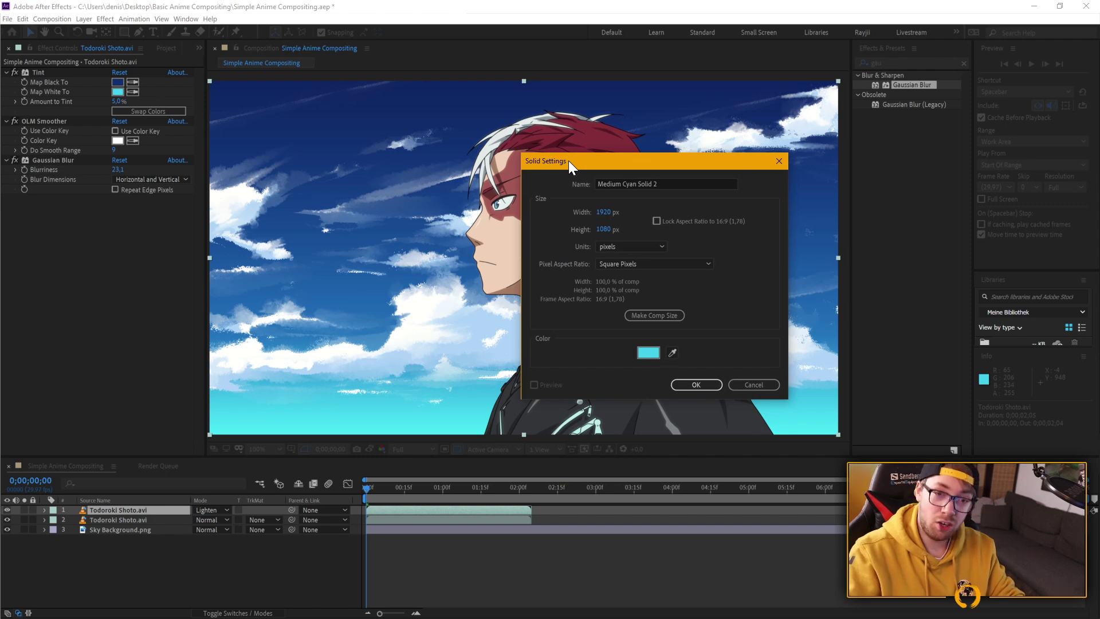
pyautogui.click(693, 384)
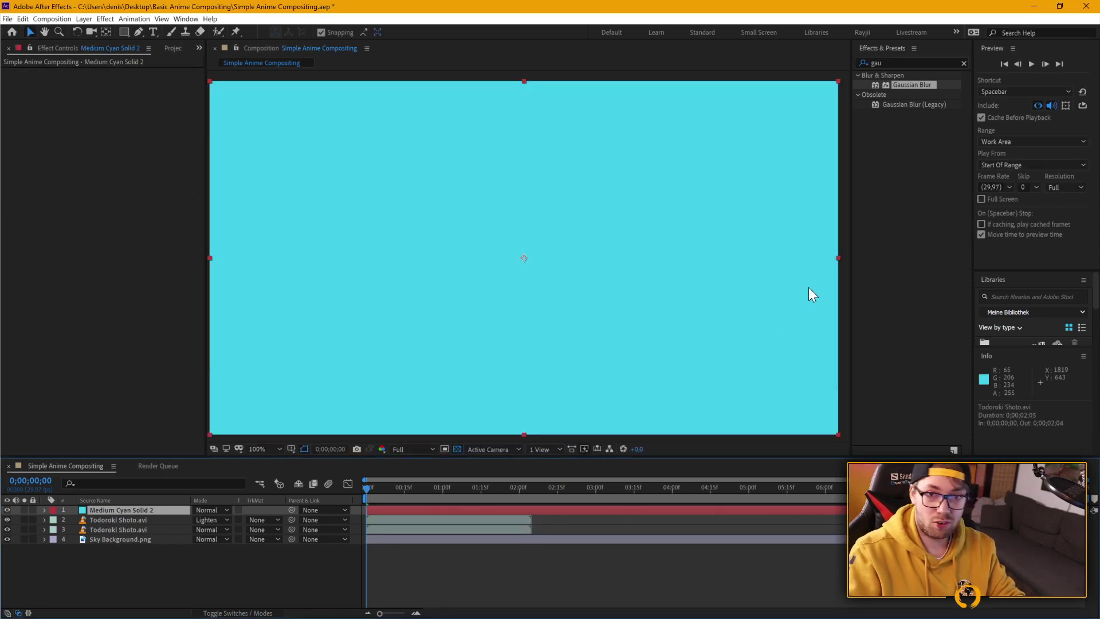
# Step: At 50% zoom, draw a closed four-vertex curved mask on the cyan solid across the frame top
pyautogui.click(121, 511)
pyautogui.press(',')
pyautogui.press(',')
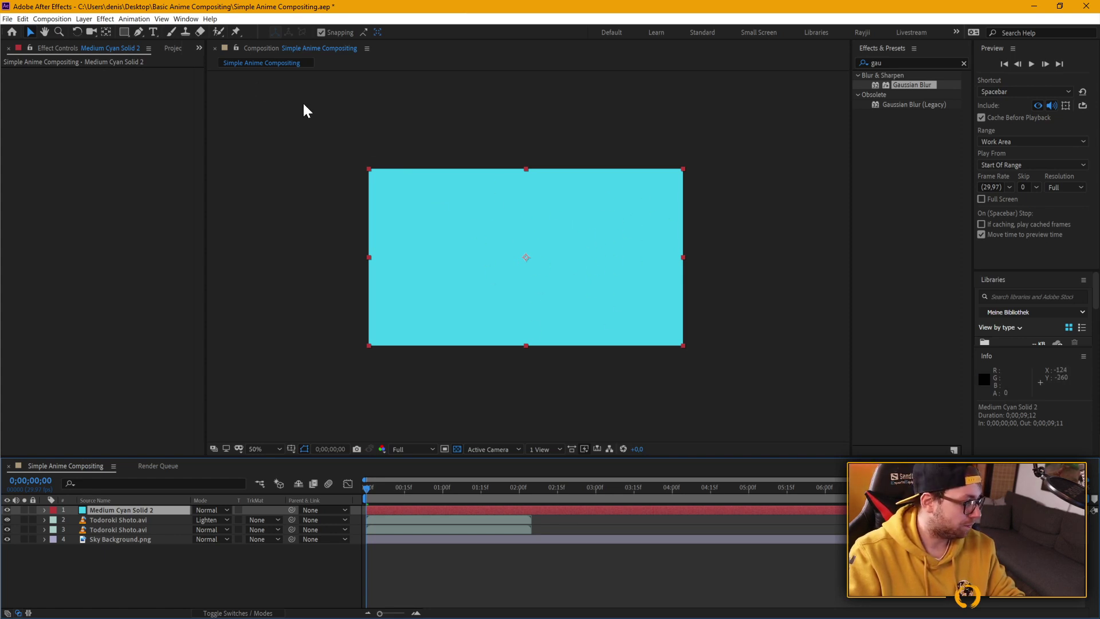
pyautogui.click(139, 32)
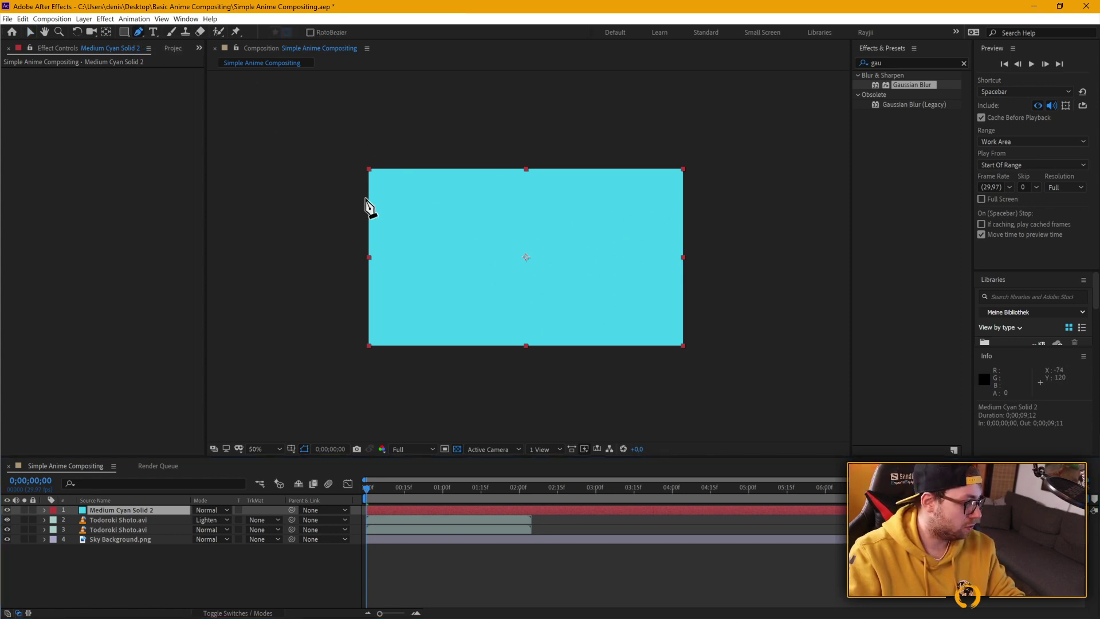
pyautogui.click(308, 149)
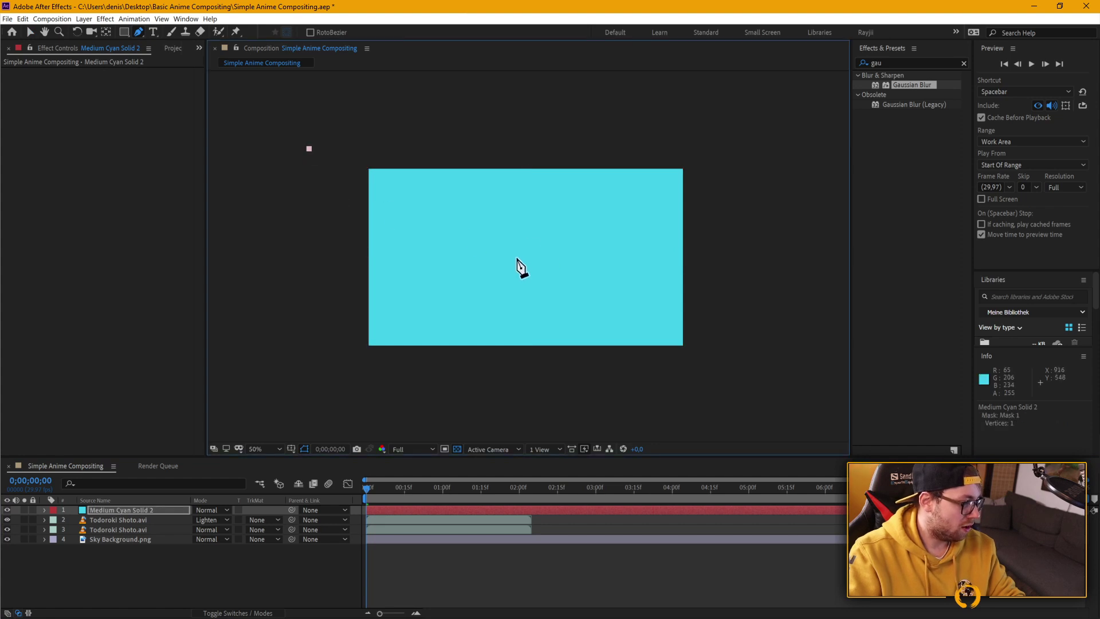
pyautogui.moveTo(517, 258); pyautogui.dragTo(634, 255)
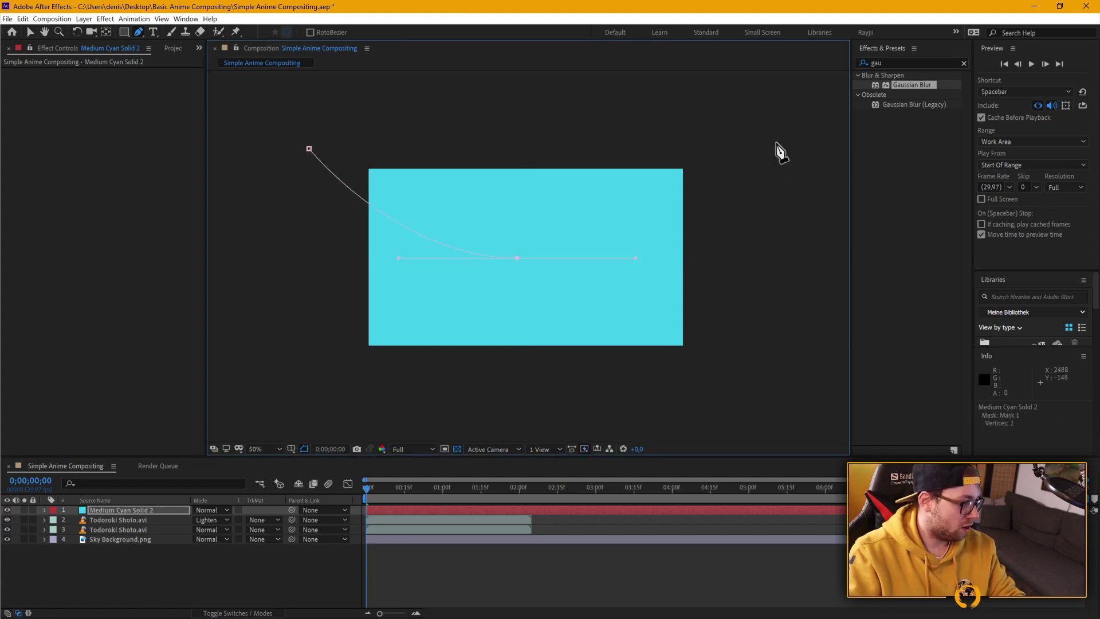
pyautogui.moveTo(761, 135); pyautogui.dragTo(764, 108)
pyautogui.click(442, 119)
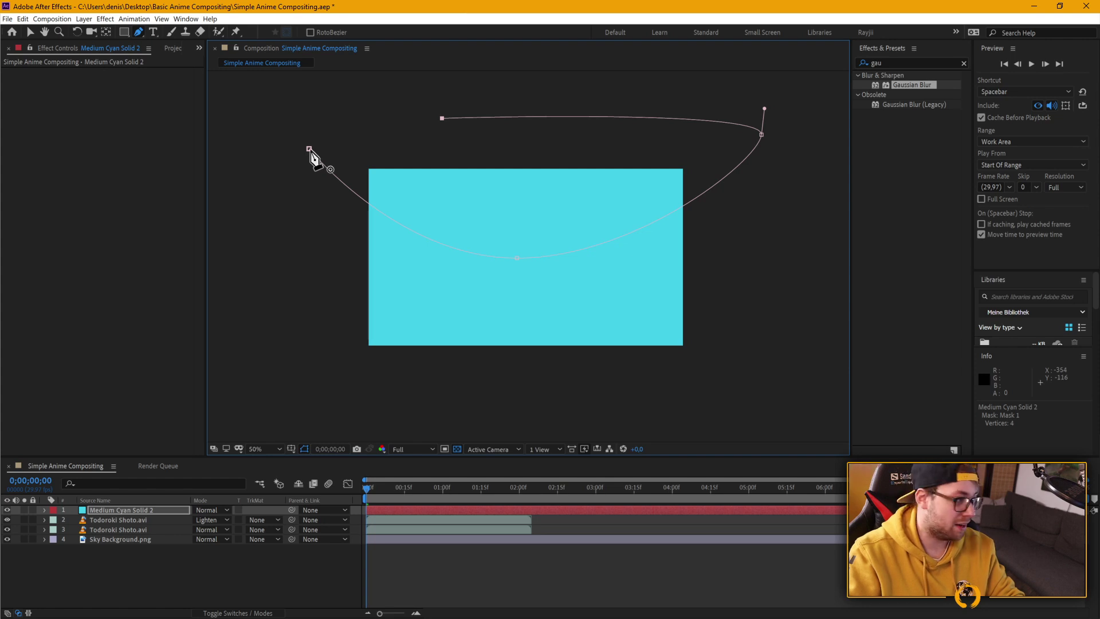
pyautogui.click(309, 149)
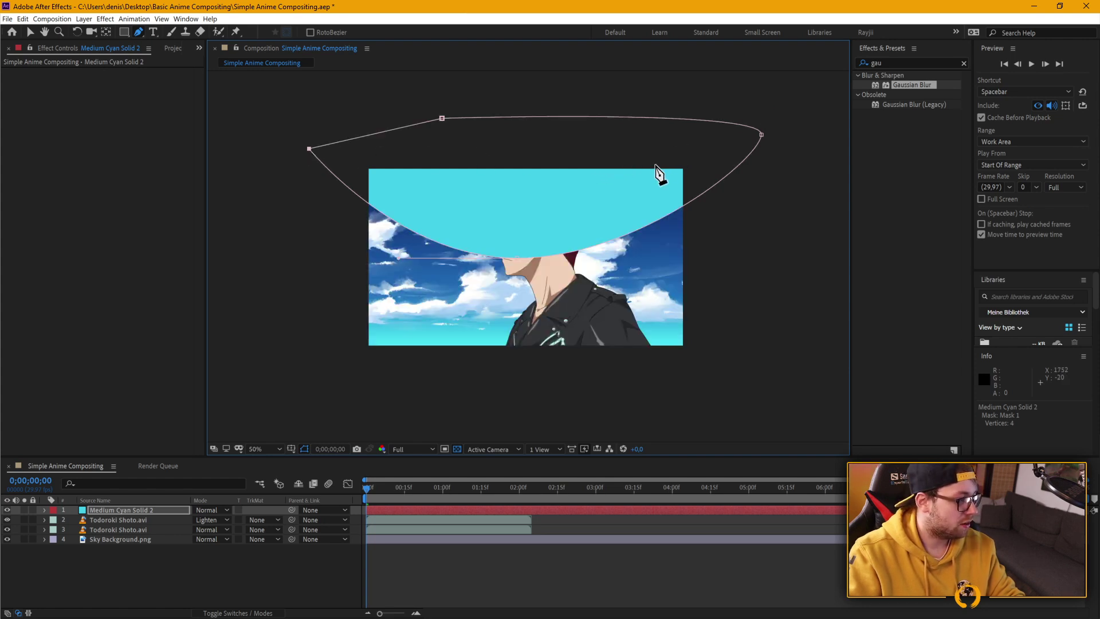
pyautogui.scroll(3, 659, 169)
pyautogui.scroll(-3, 655, 167)
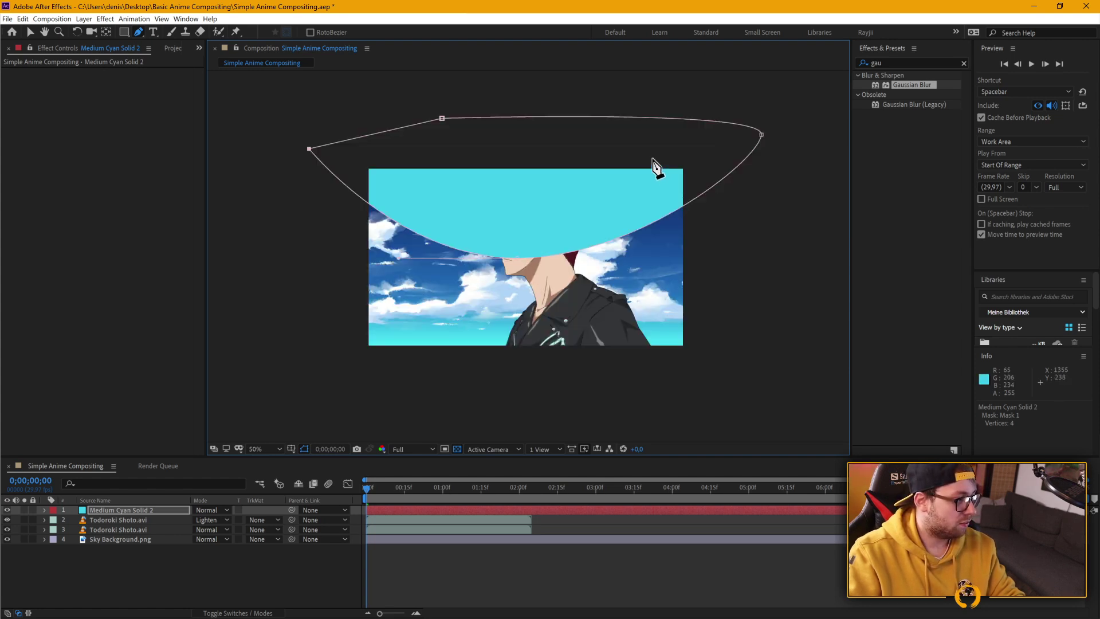
# Step: Raise the cyan solid's Mask 1 feather to 719.0 pixels for a soft curved fade
pyautogui.click(298, 563)
pyautogui.scroll(2, 532, 236)
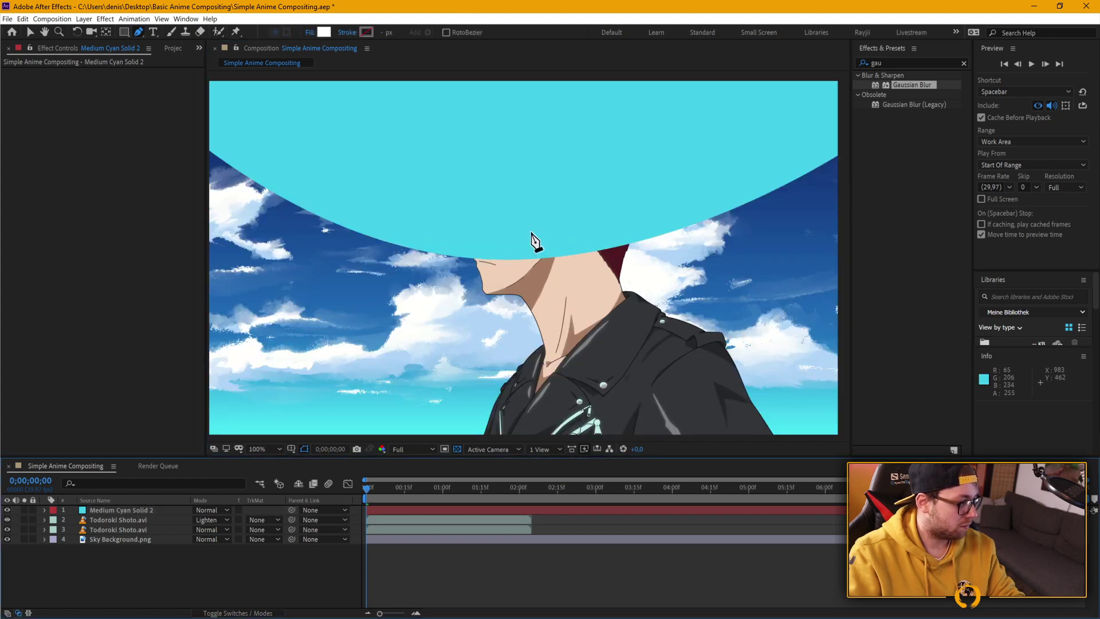
pyautogui.click(130, 509)
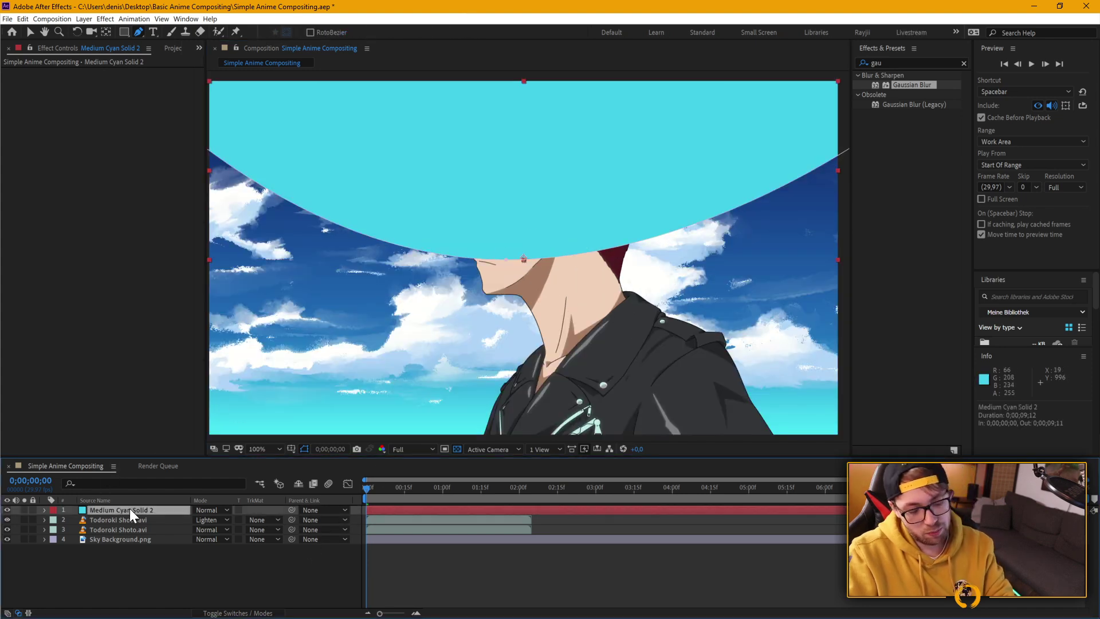
pyautogui.press('m')
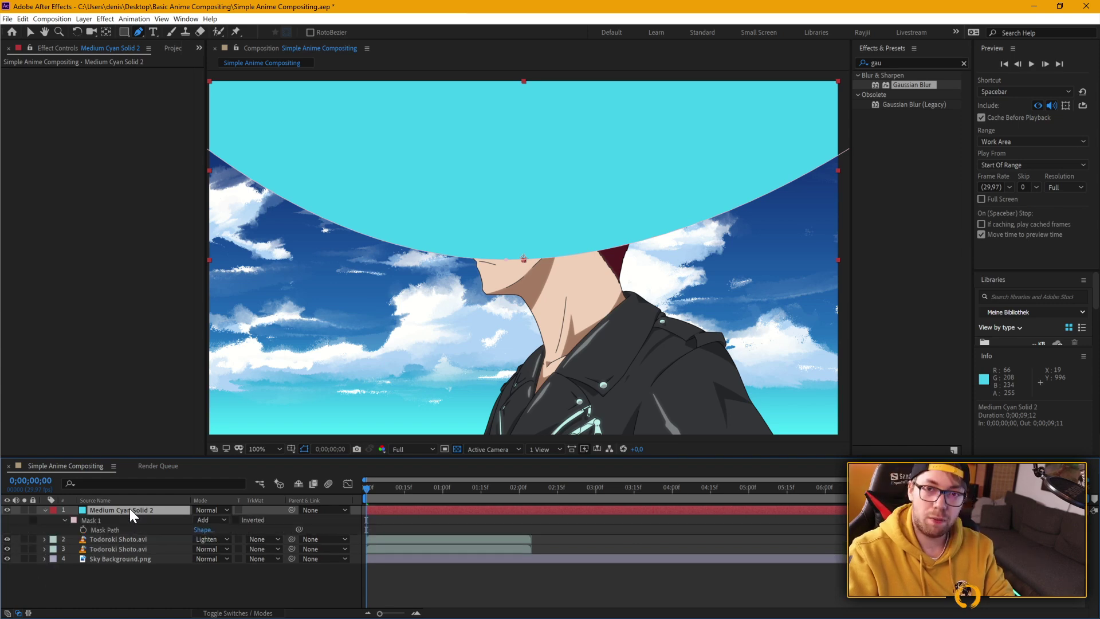
pyautogui.click(63, 518)
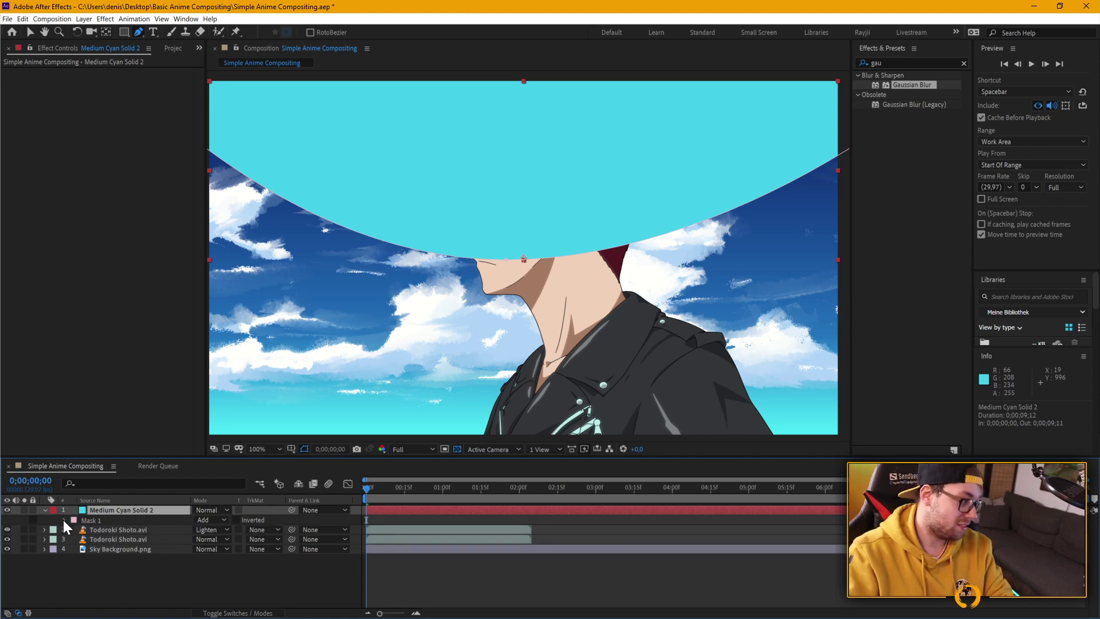
pyautogui.click(64, 519)
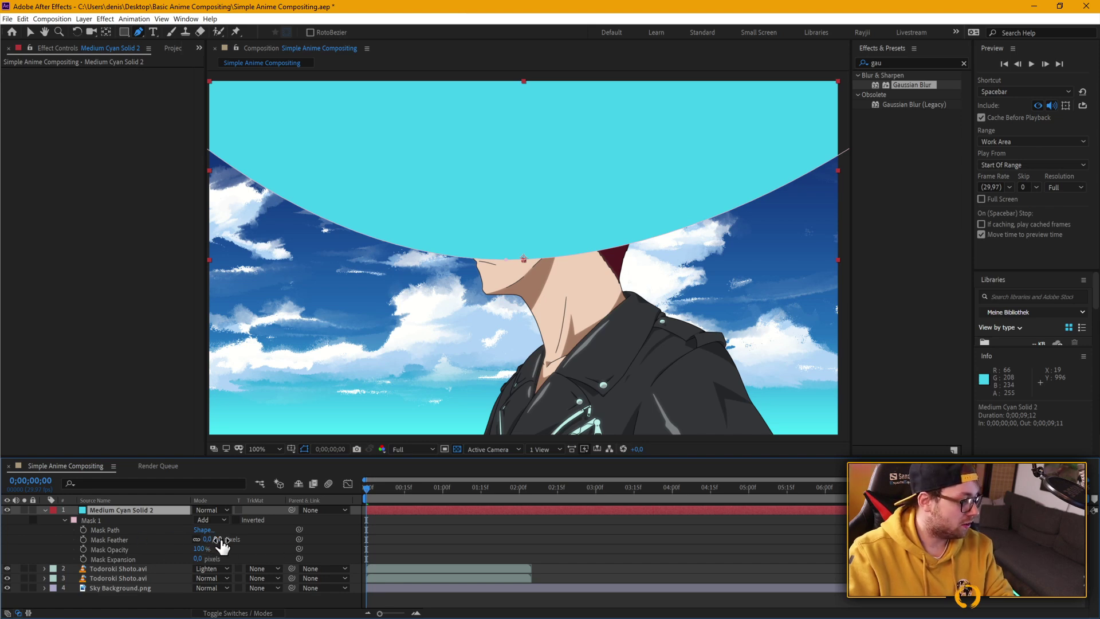
pyautogui.moveTo(220, 541); pyautogui.dragTo(637, 541)
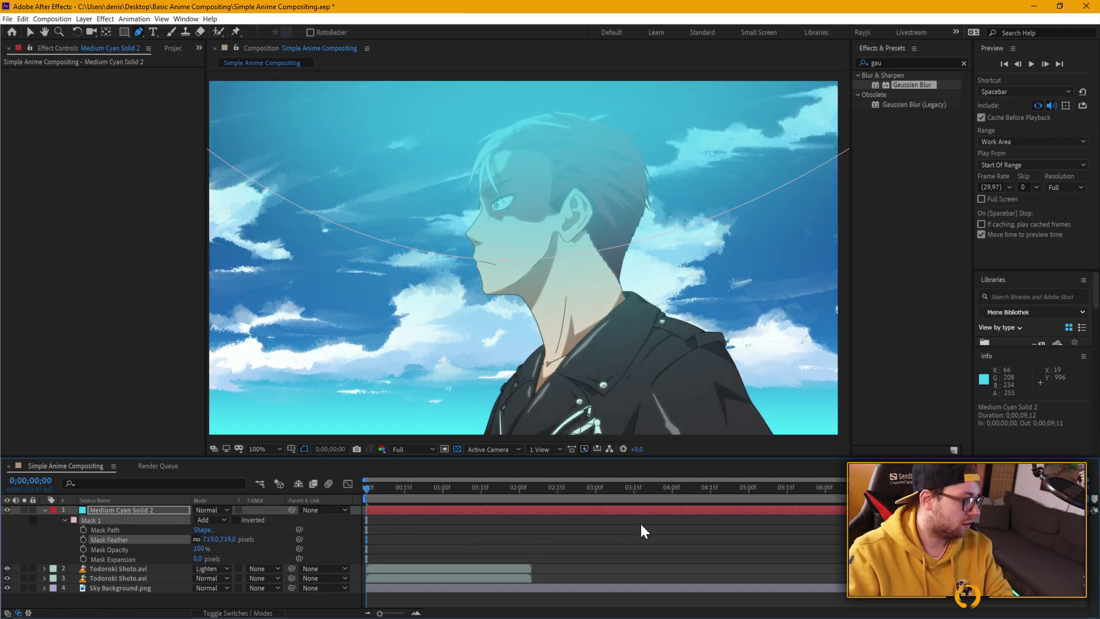
# Step: Switch the cyan solid's blend mode to Screen
pyautogui.click(212, 510)
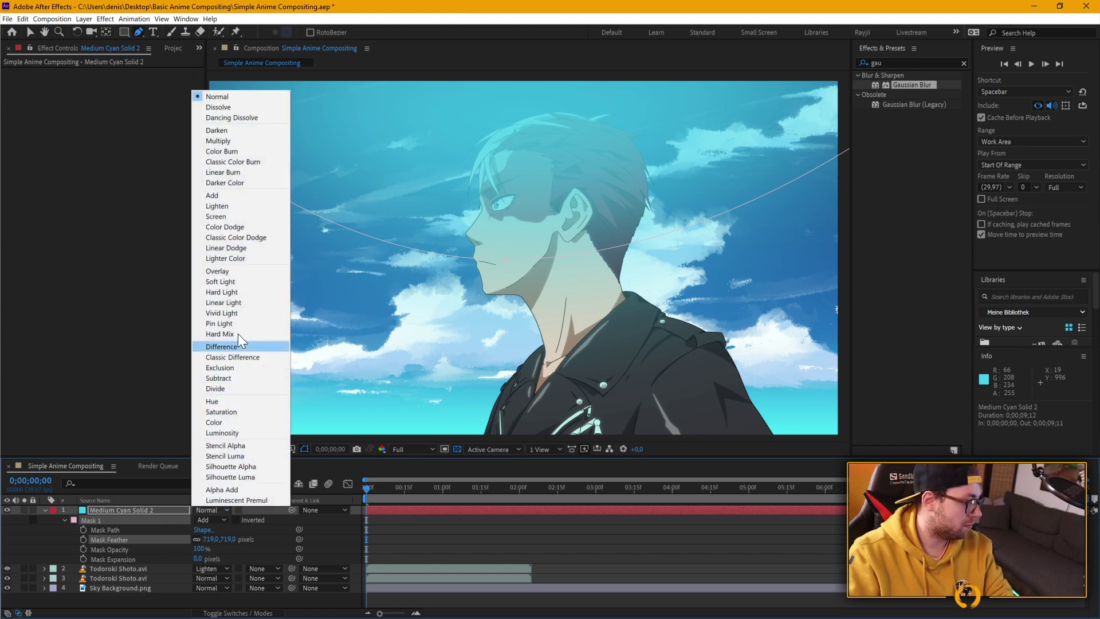
pyautogui.click(240, 218)
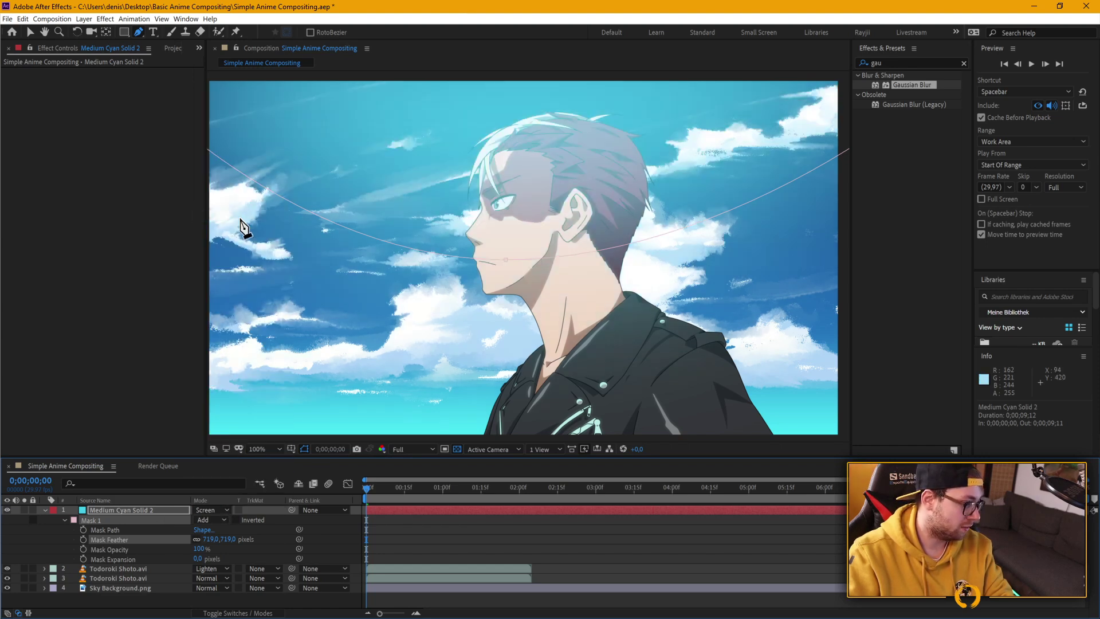
pyautogui.click(45, 509)
# Step: Lower the cyan solid's opacity to 20% and deselect it to judge the composite
pyautogui.click(119, 508)
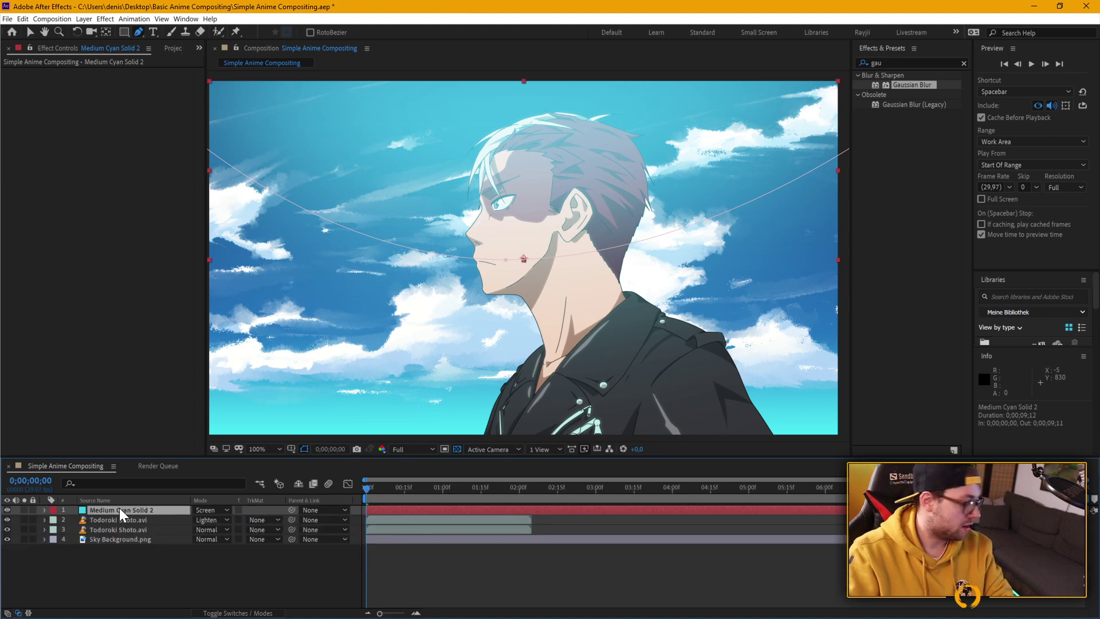
pyautogui.press('t')
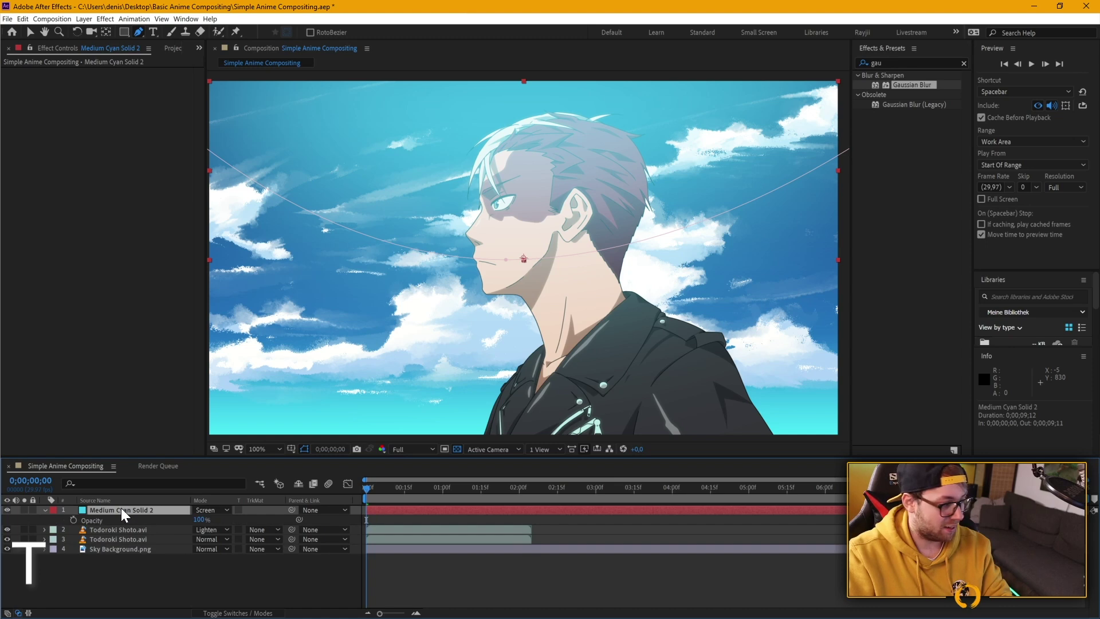
pyautogui.click(199, 520)
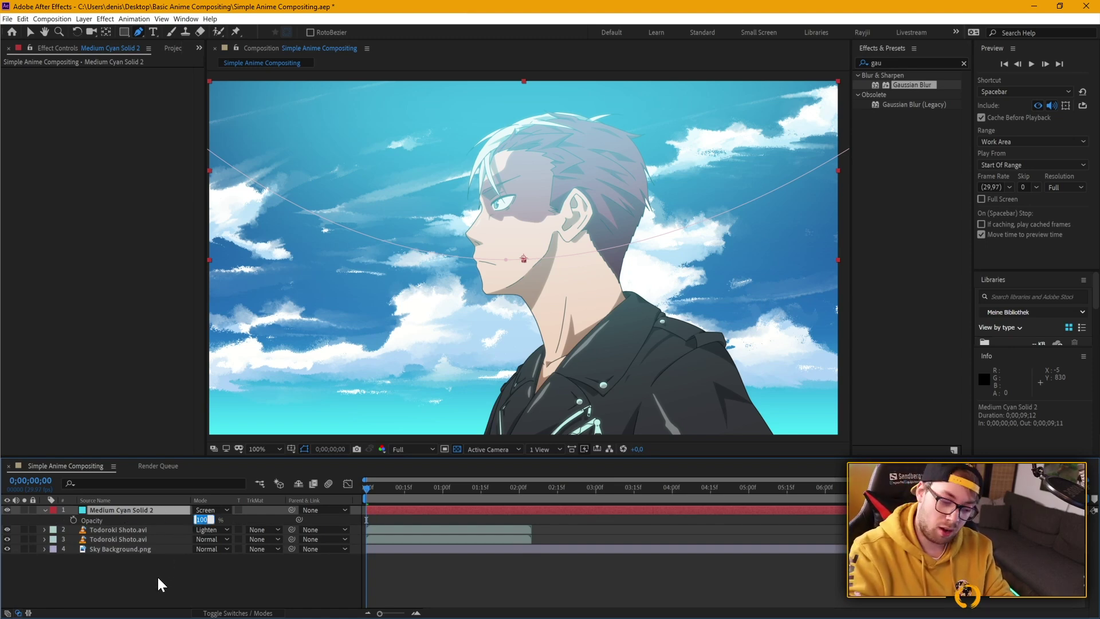
pyautogui.write('20')
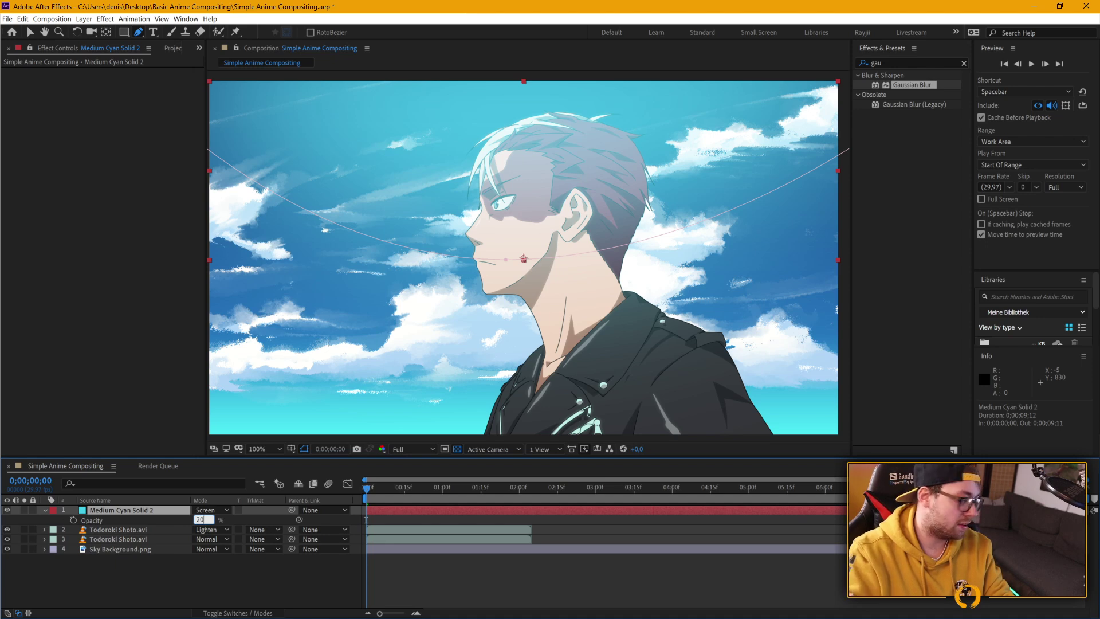
pyautogui.press('Return')
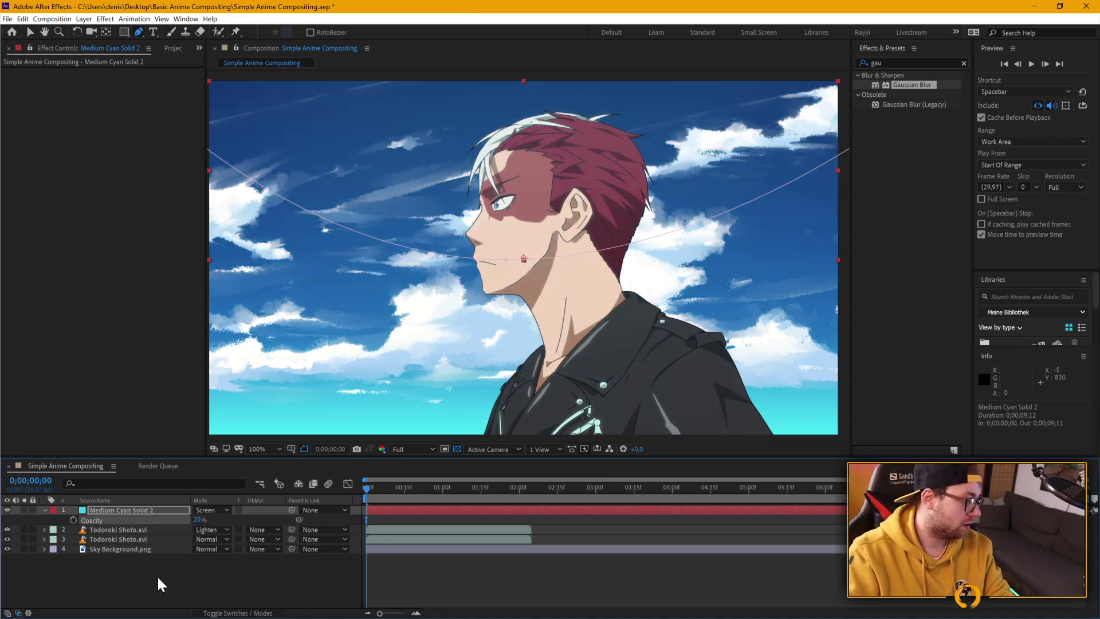
pyautogui.click(240, 567)
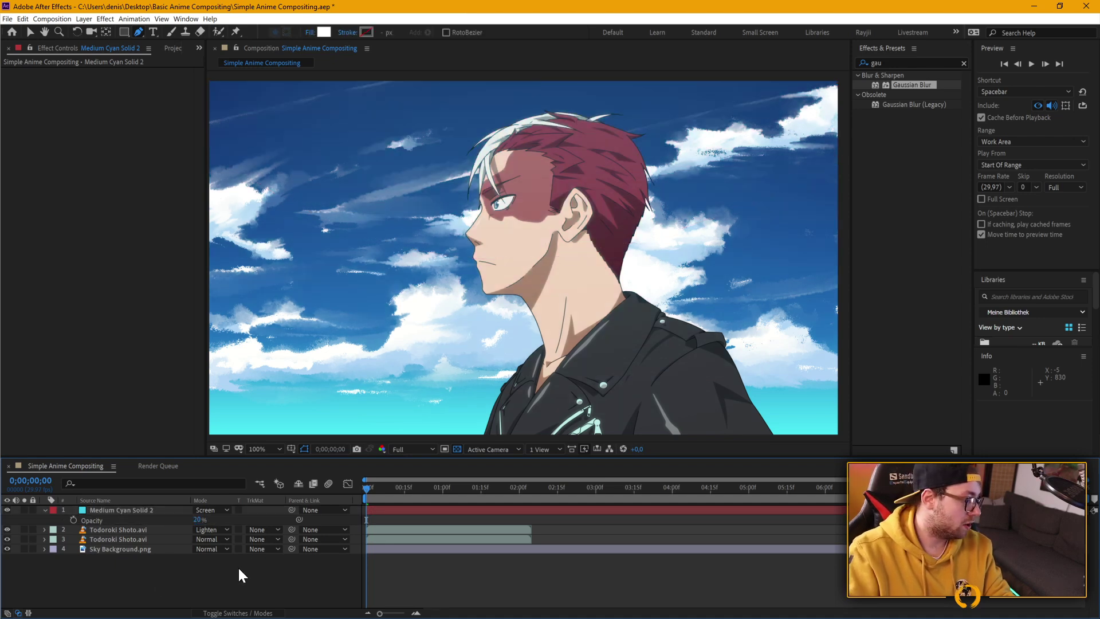
pyautogui.click(194, 520)
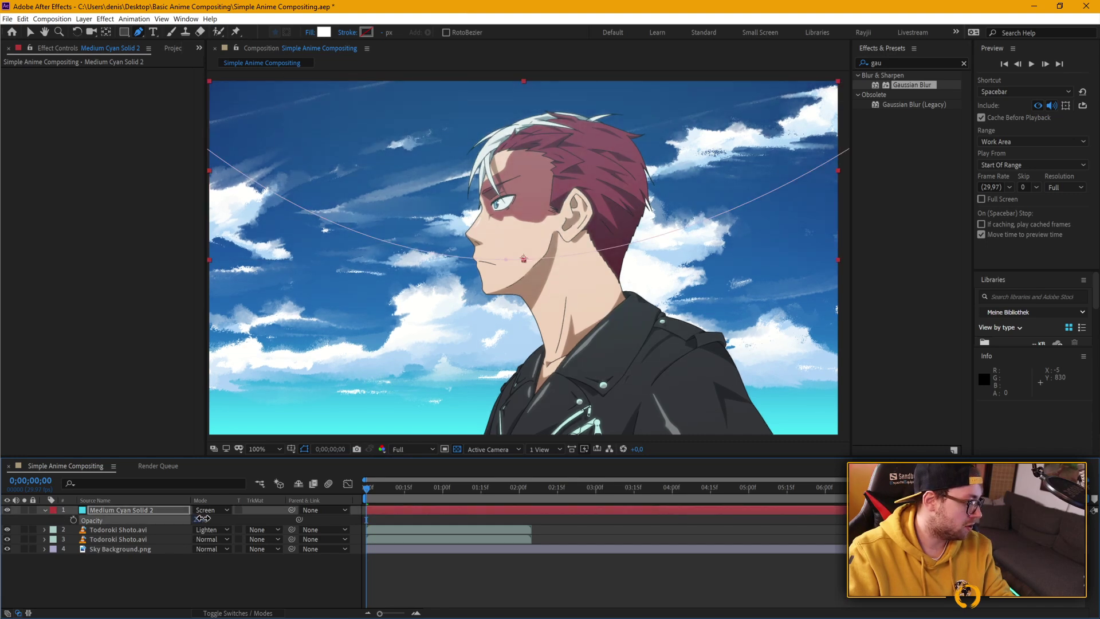
pyautogui.click(198, 568)
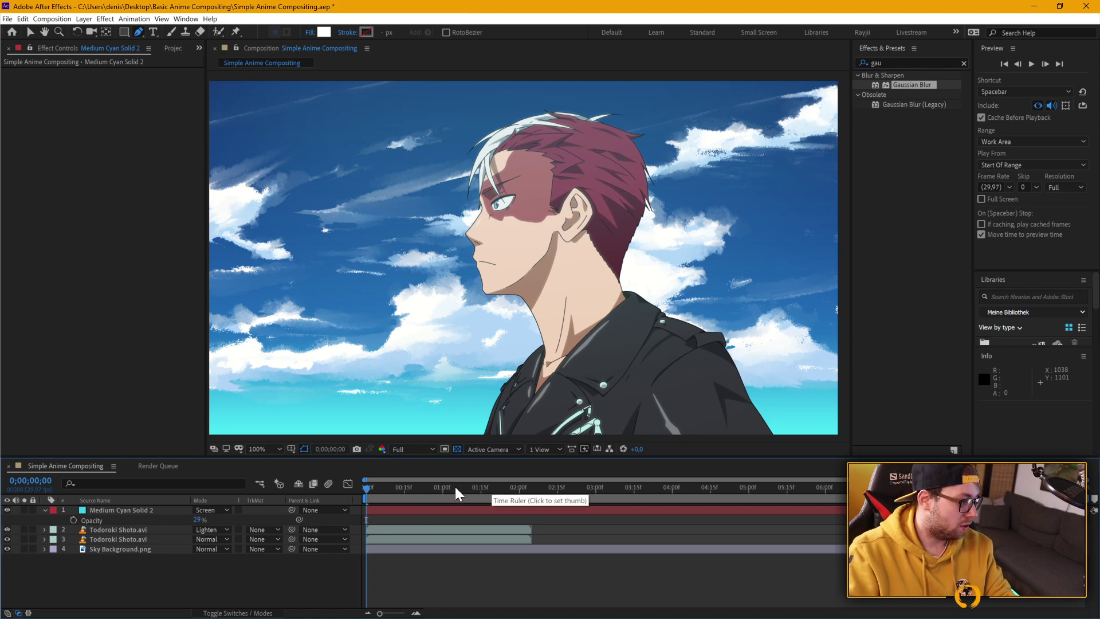
# Step: Set the work area end at 0;00;02;04, the footage's last frame, and return to frame 0
pyautogui.moveTo(434, 487); pyautogui.dragTo(530, 494)
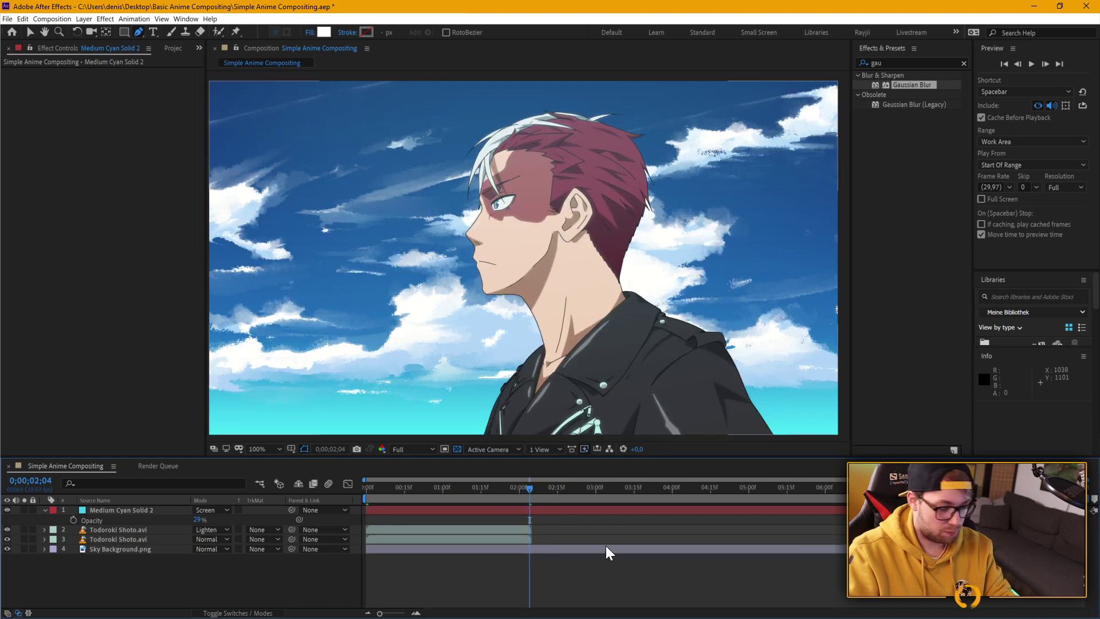
pyautogui.press('n')
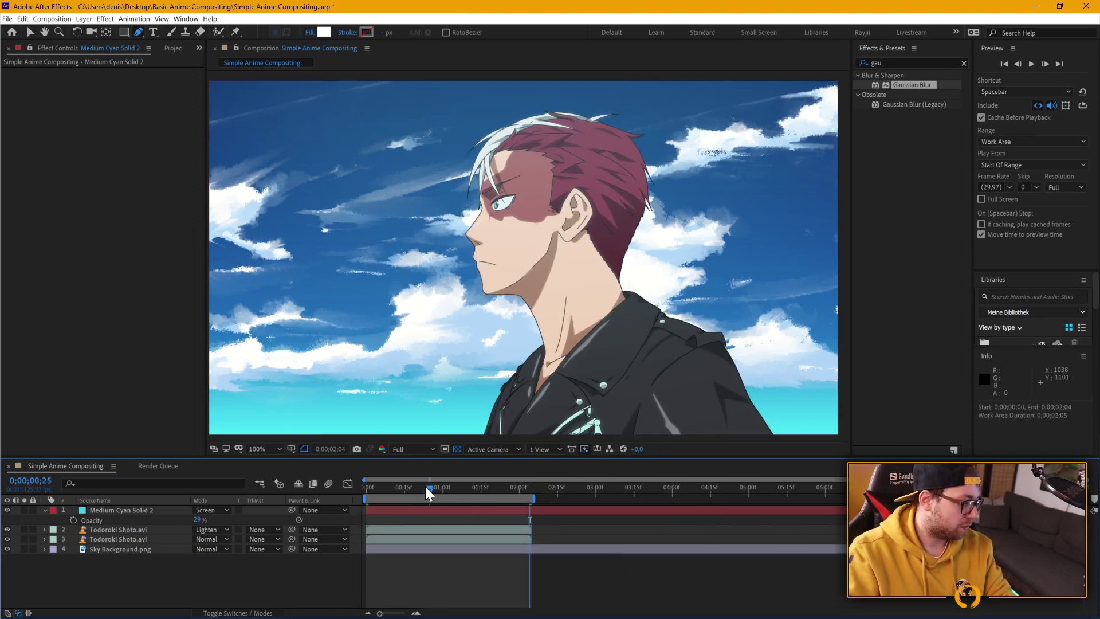
pyautogui.moveTo(422, 493); pyautogui.dragTo(329, 493)
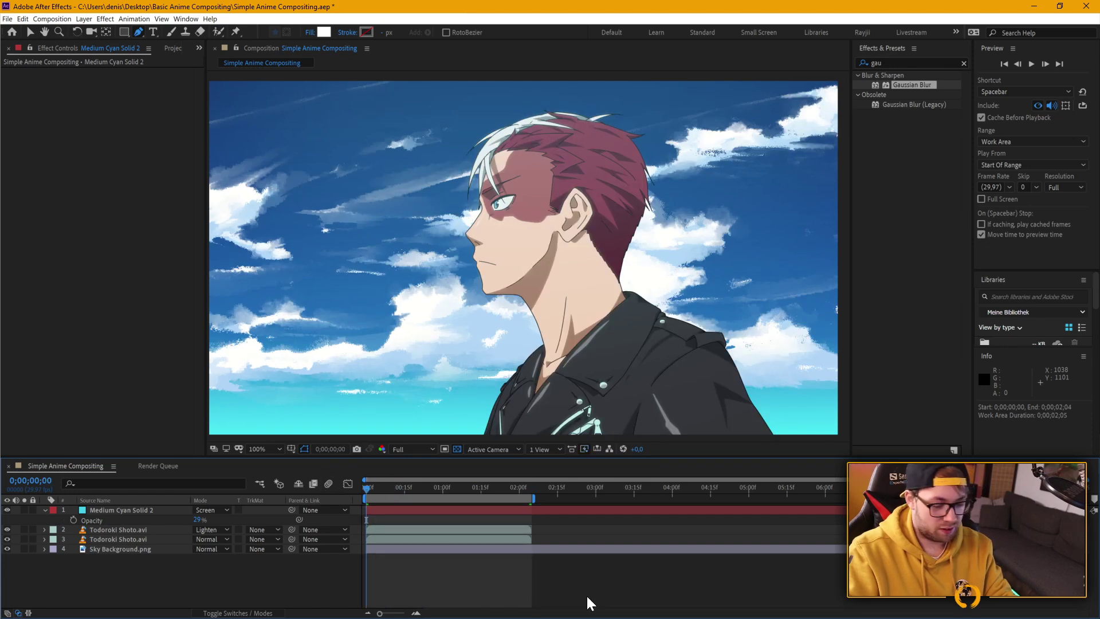